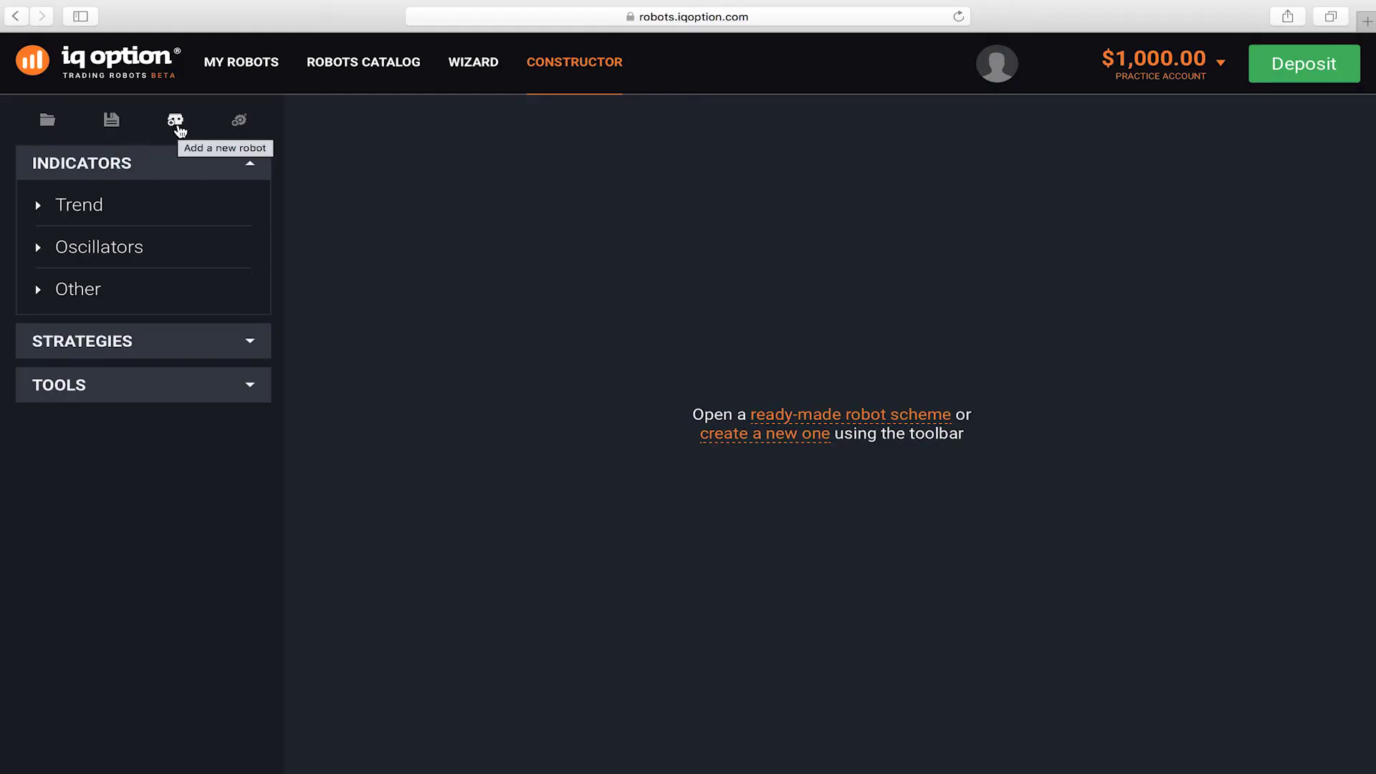
Step: Add a new robot named 'RSI robot', starting with ON CANDLE and ON TICK blocks
click(180, 129)
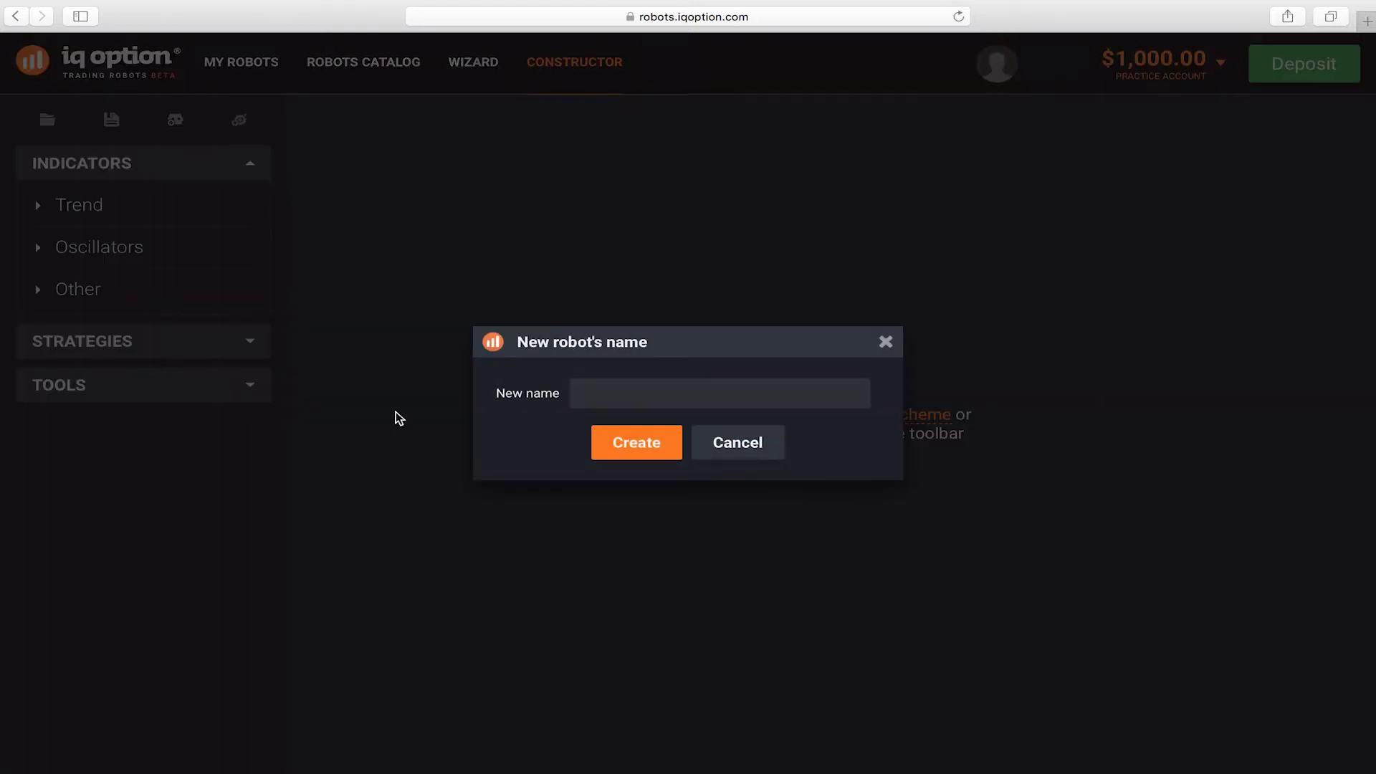
click(584, 400)
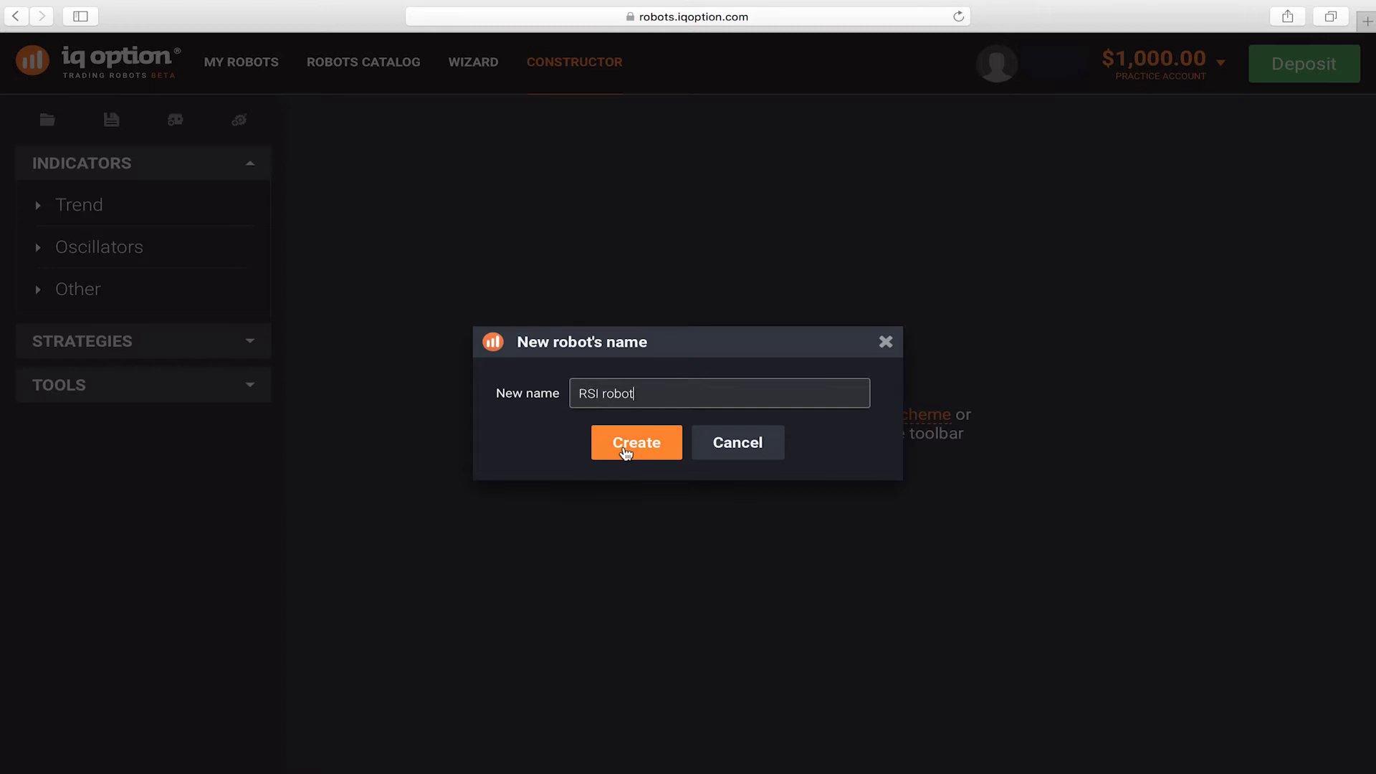
click(627, 450)
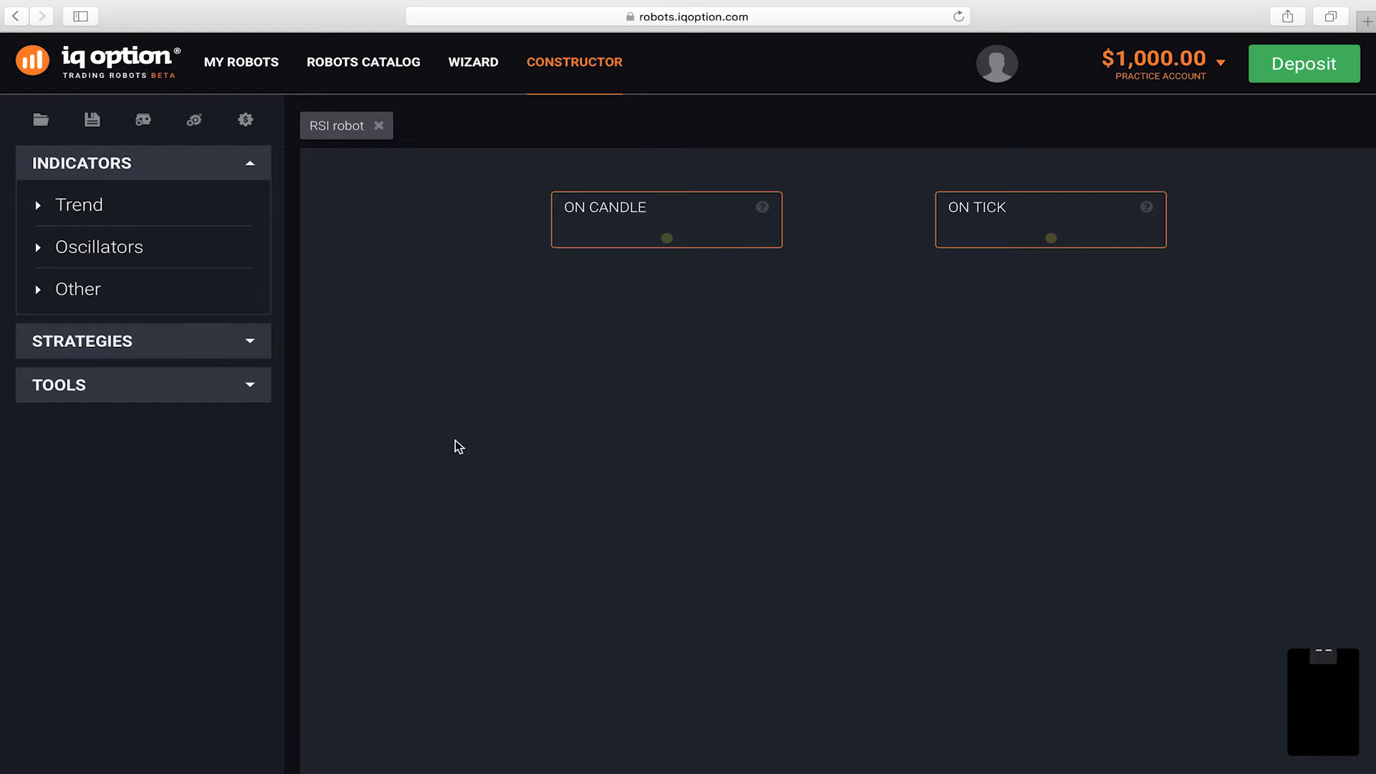
Step: Place a Candlestick Filter from Standard blocks and connect ON CANDLE to it
click(140, 349)
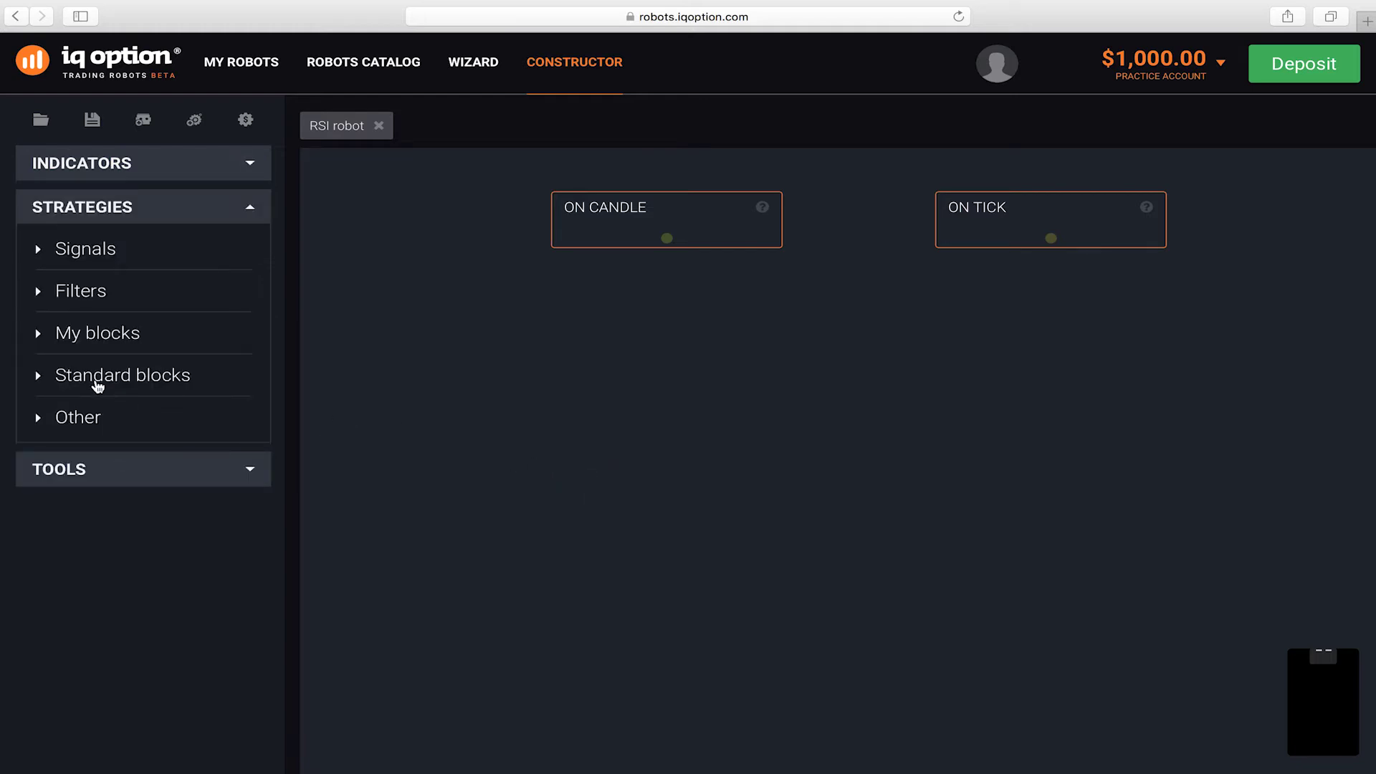
click(95, 378)
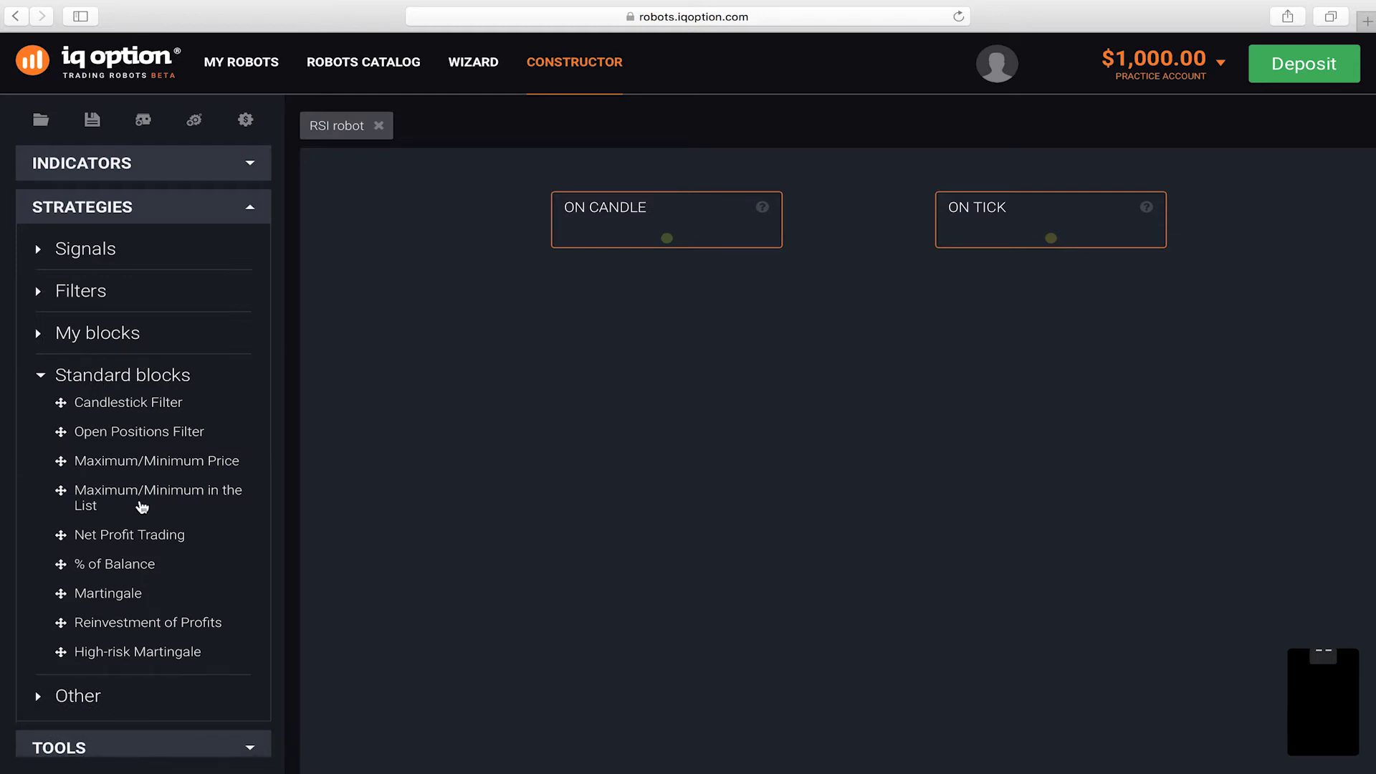
drag(114, 402, 600, 324)
drag(667, 239, 666, 306)
Step: Set the candlestick period to 1 minute and save it as a global variable
click(741, 325)
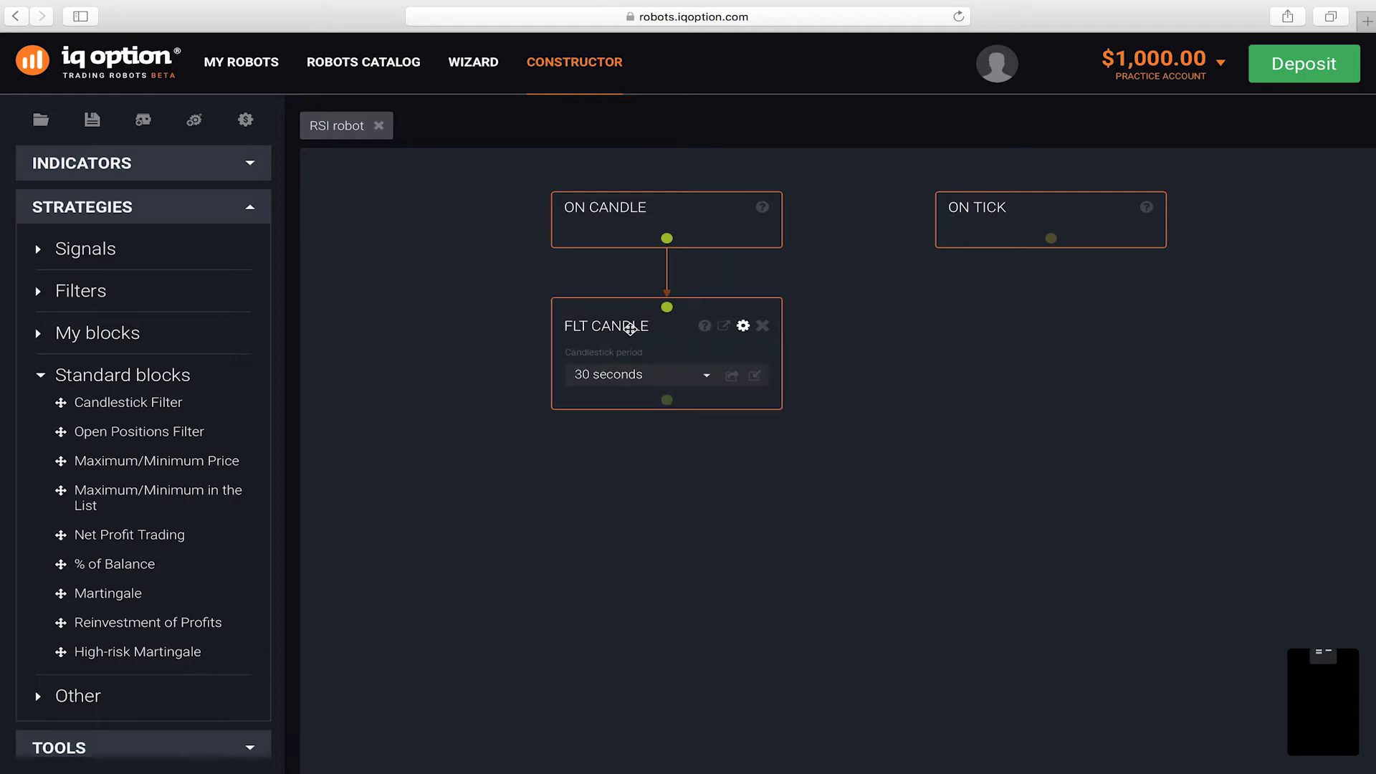
click(704, 378)
click(630, 493)
click(732, 378)
click(650, 470)
click(134, 175)
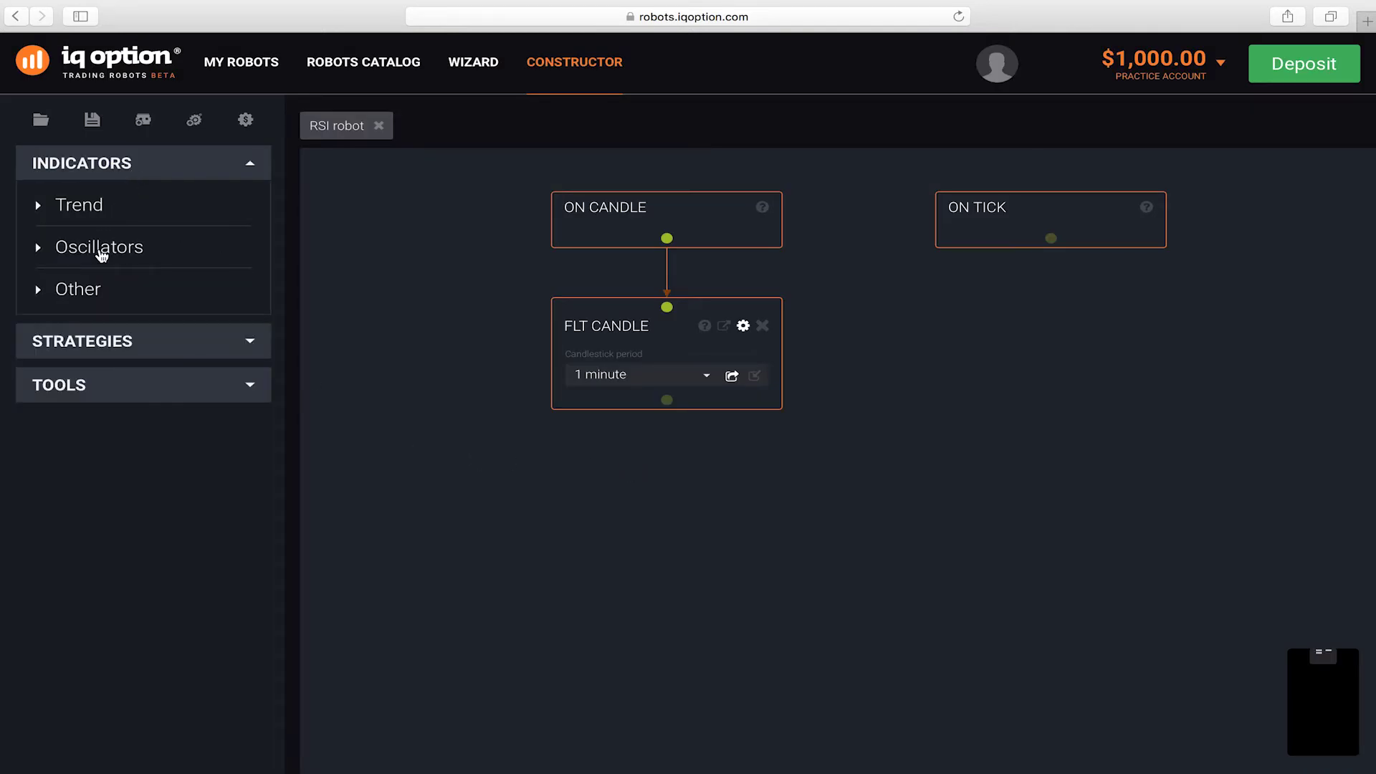
Step: Add an RSI oscillator block and connect the candlestick filter's output to it
click(99, 248)
drag(87, 349, 604, 491)
drag(670, 406, 667, 474)
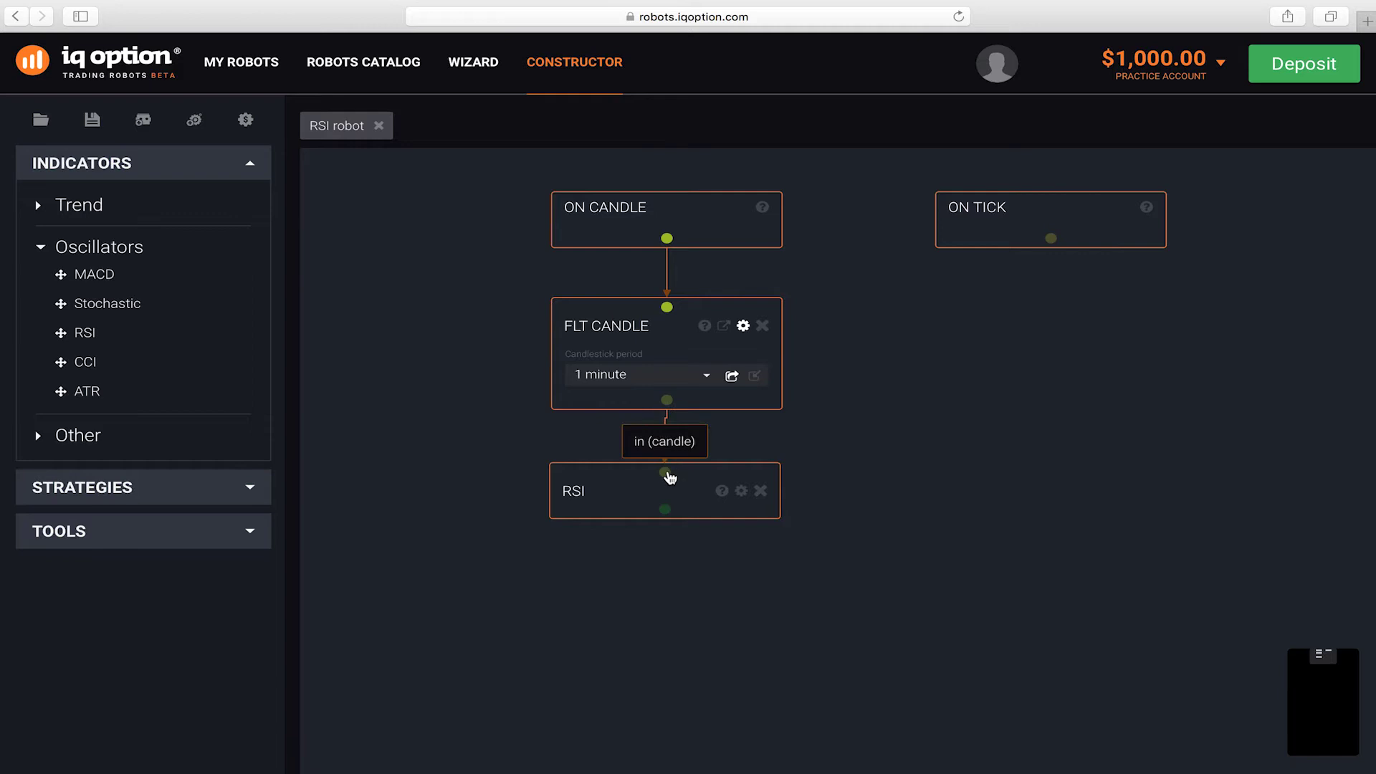
Step: Save the RSI period of 12 as a global variable named 'Period RSI'
click(743, 492)
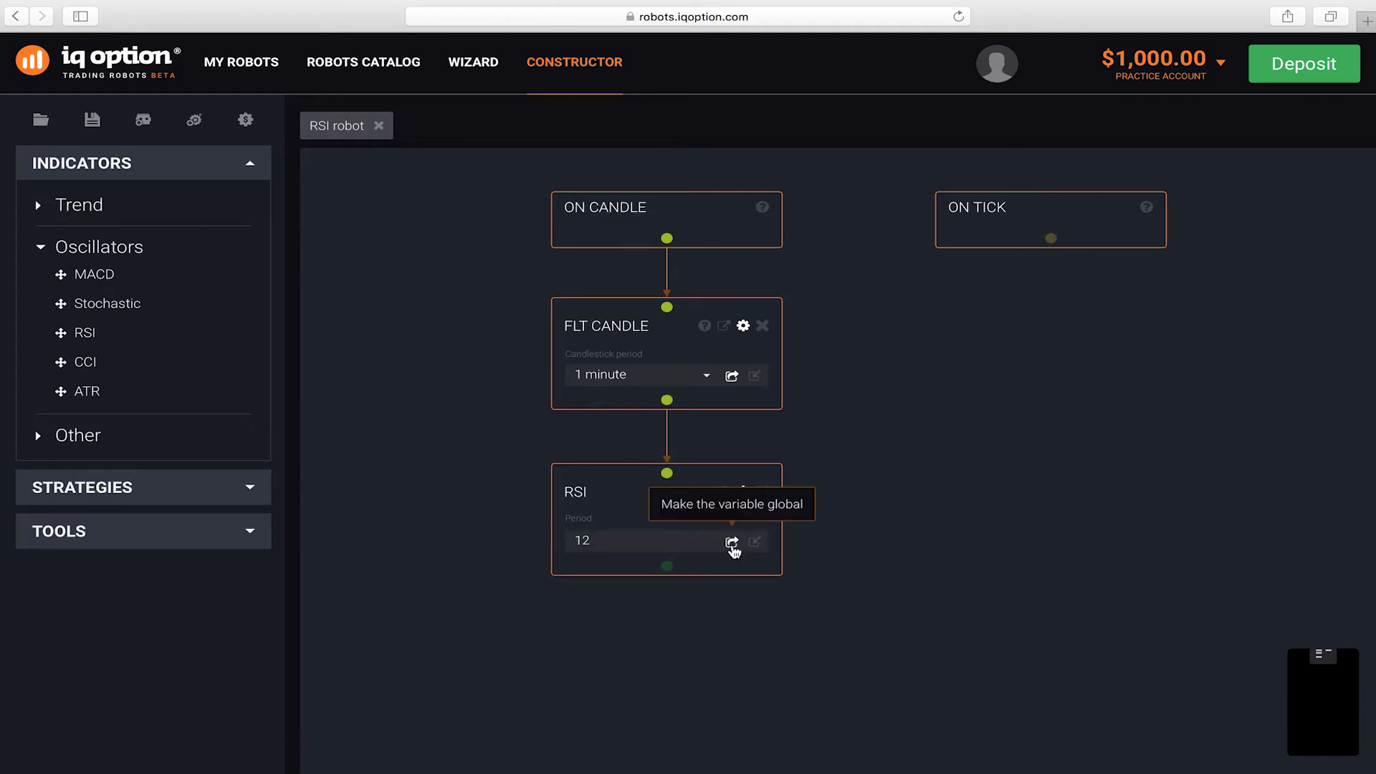
click(732, 541)
click(613, 357)
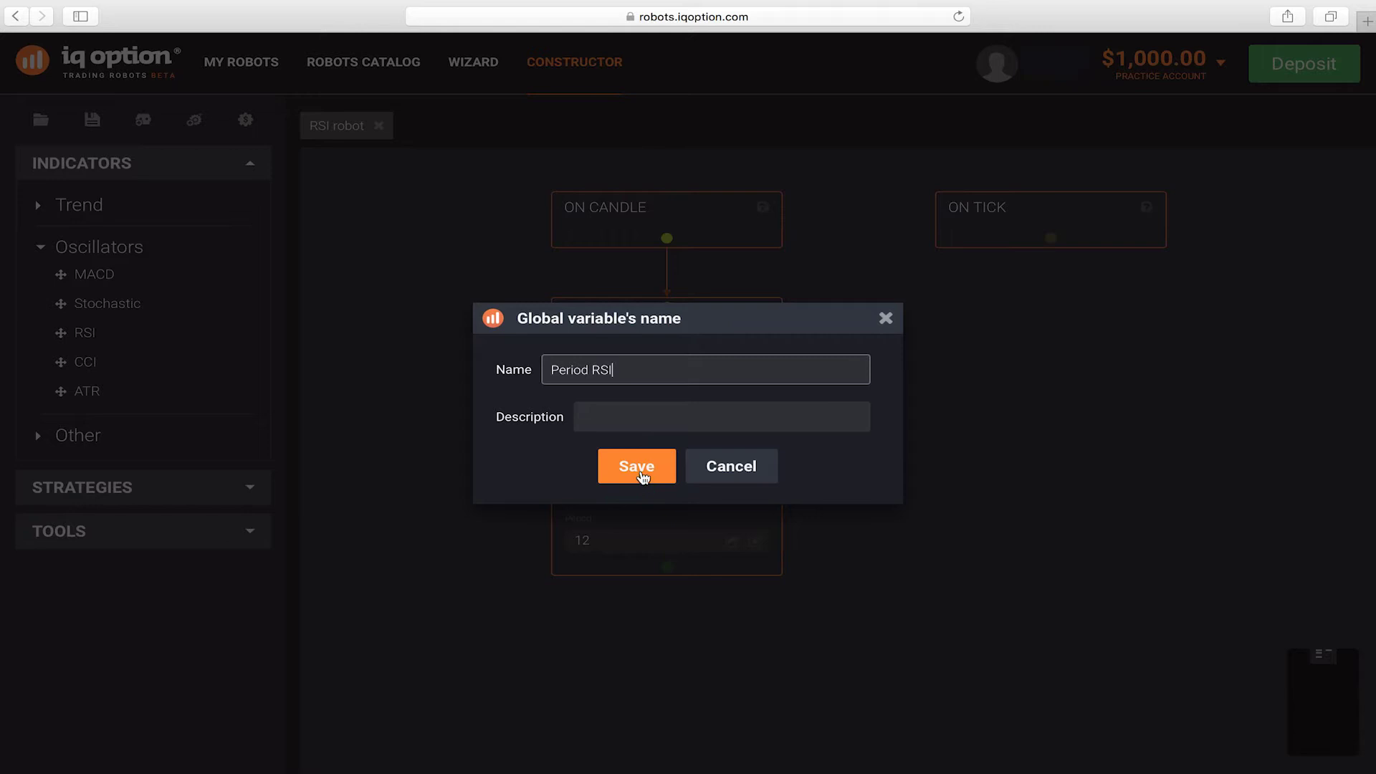
click(643, 465)
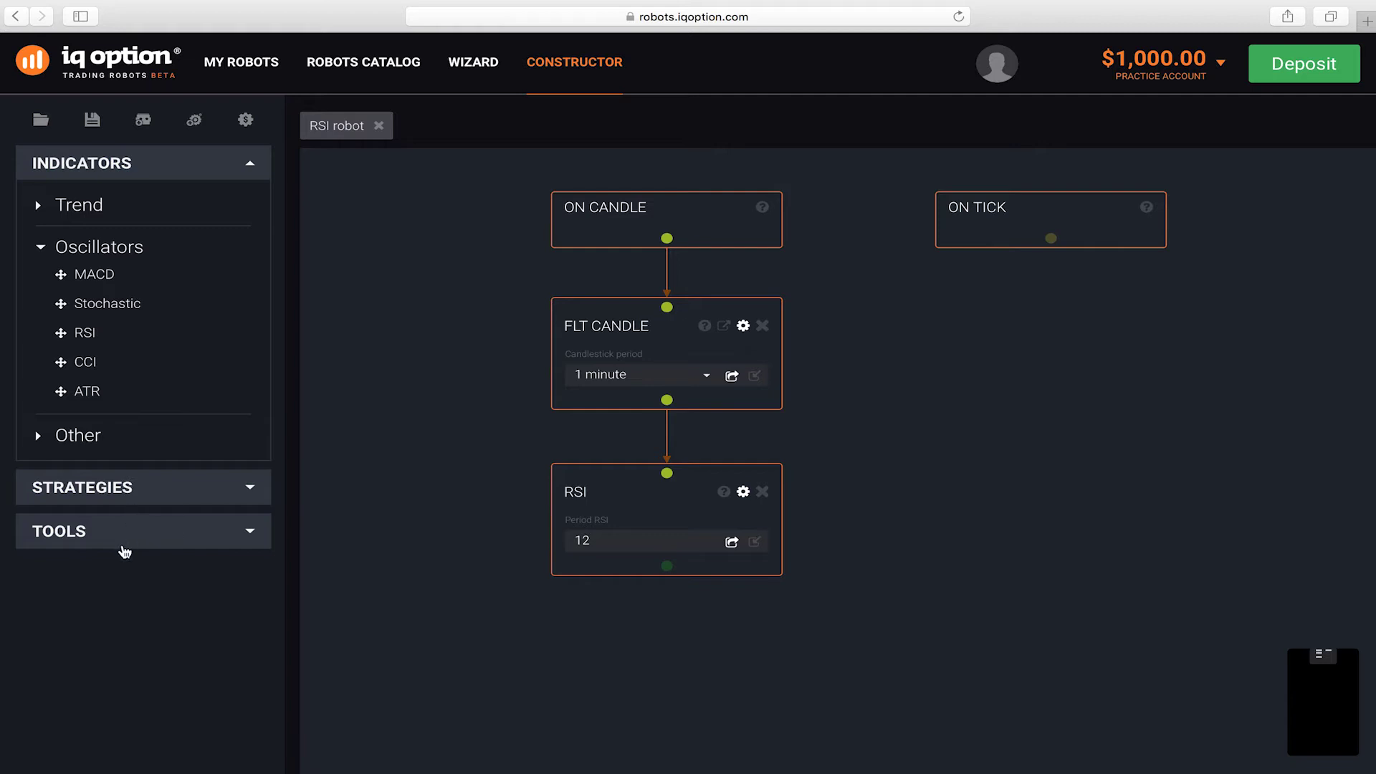
Step: Link a Logical Transform block under RSI's output with item number 1,2,3
click(119, 539)
click(93, 346)
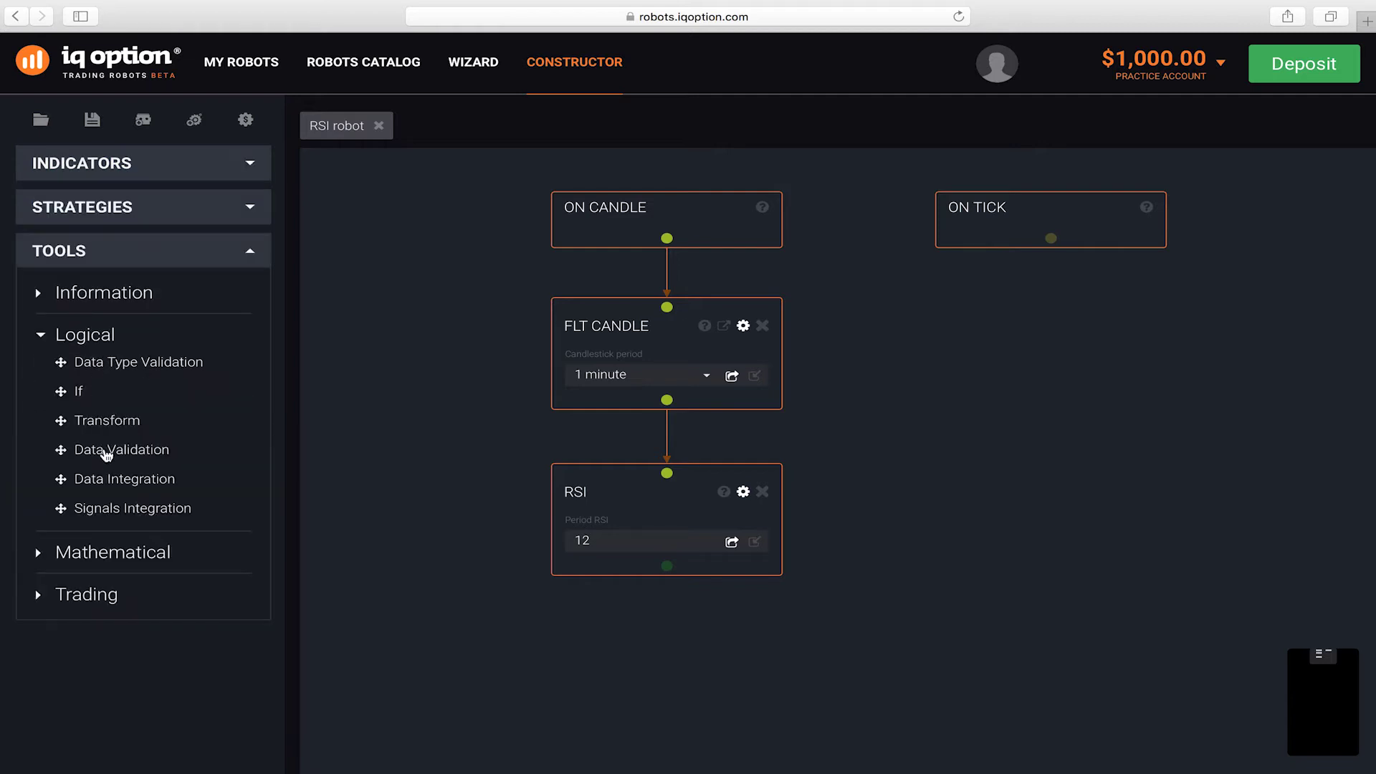
drag(97, 427, 592, 665)
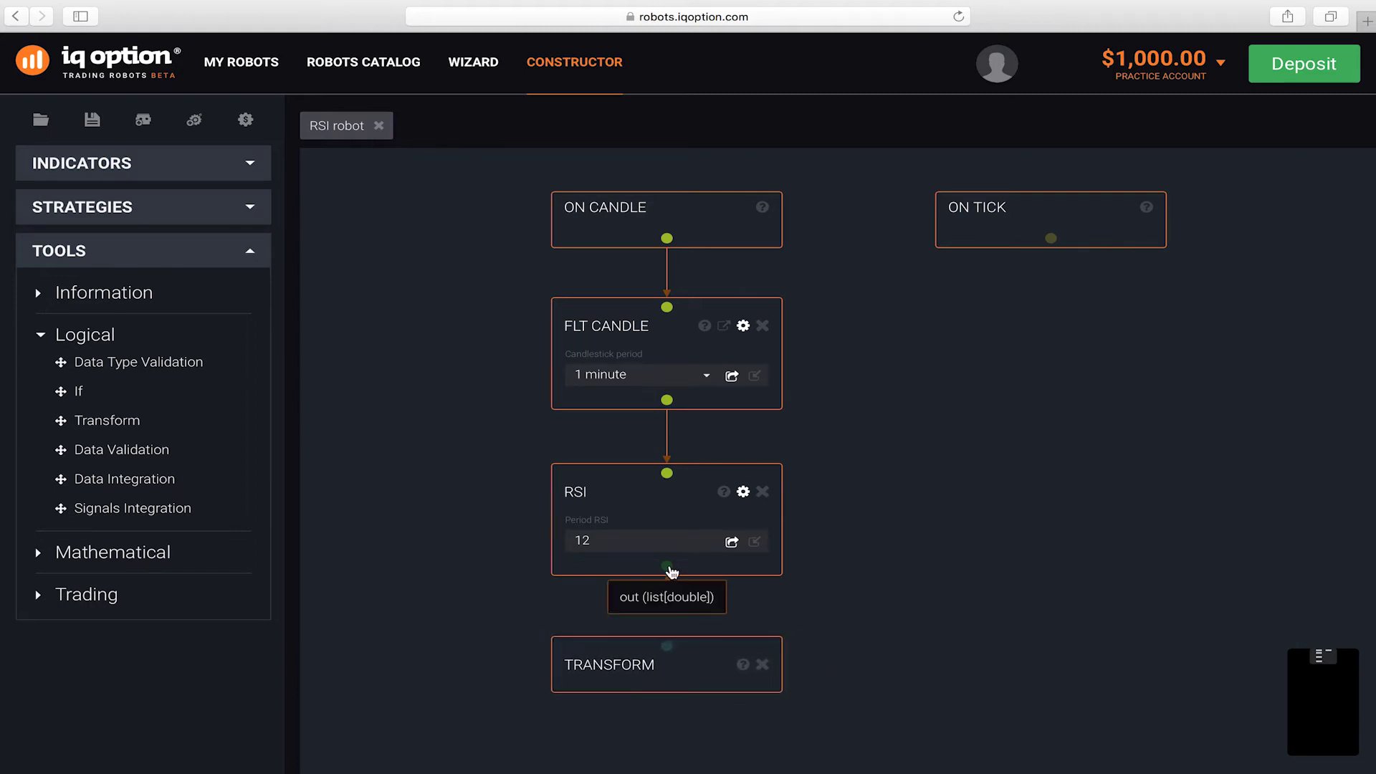
drag(667, 565, 670, 648)
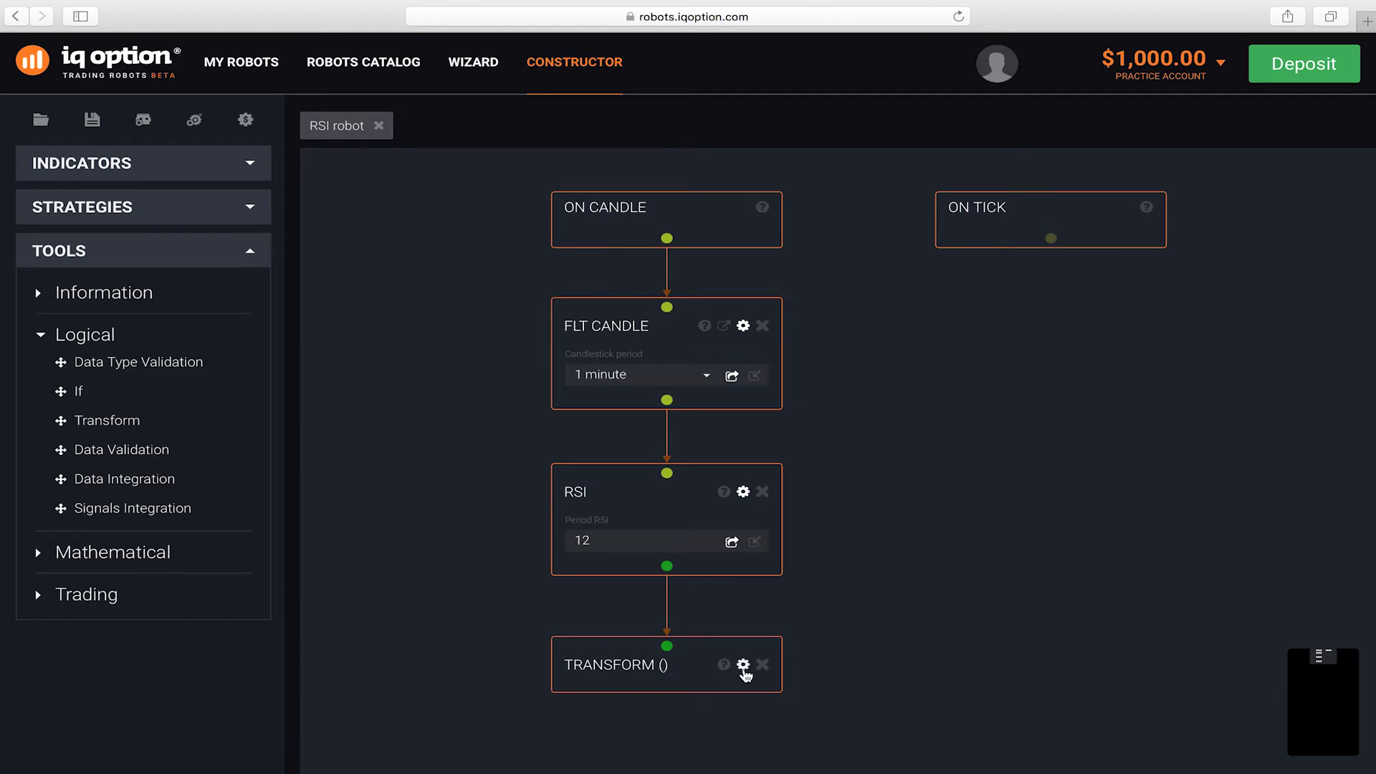
click(742, 665)
scroll(501, 626, down, 2)
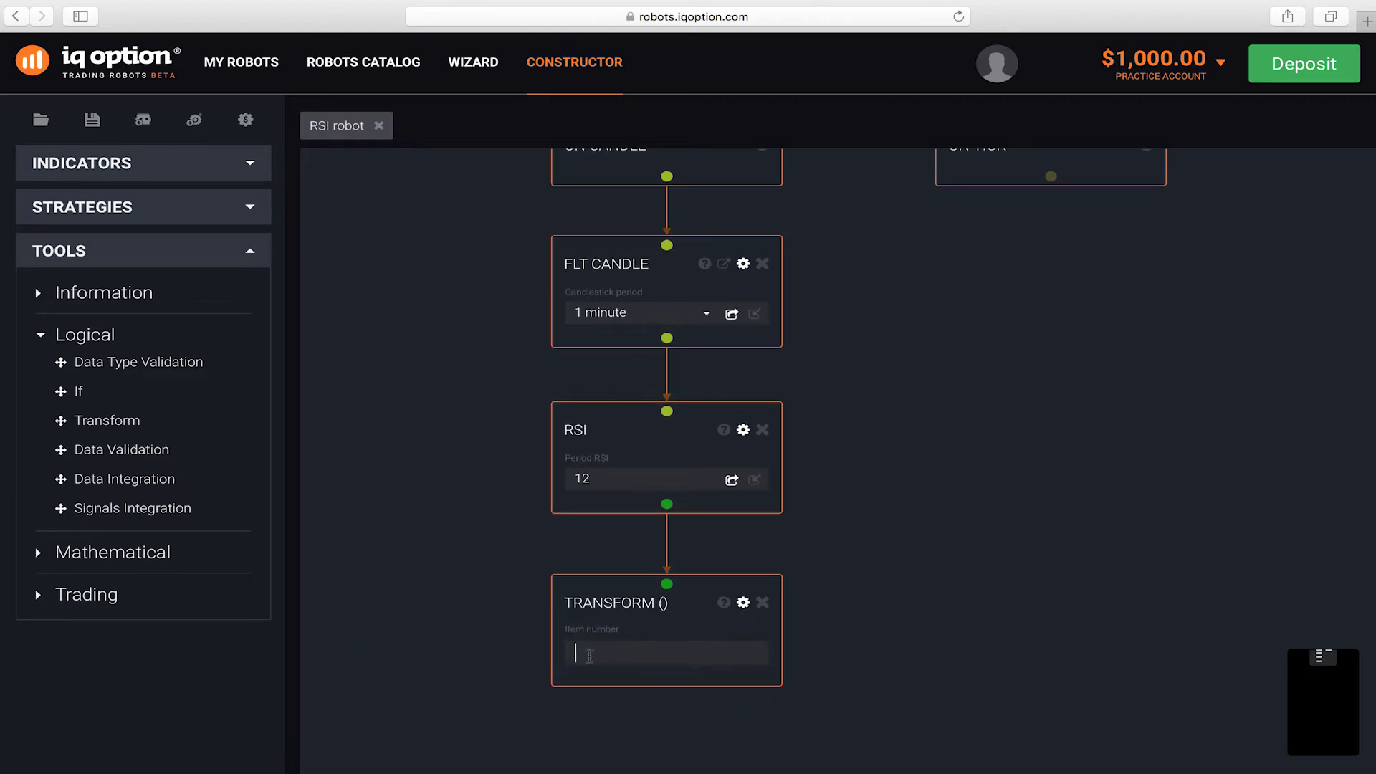
text(1,2,3)
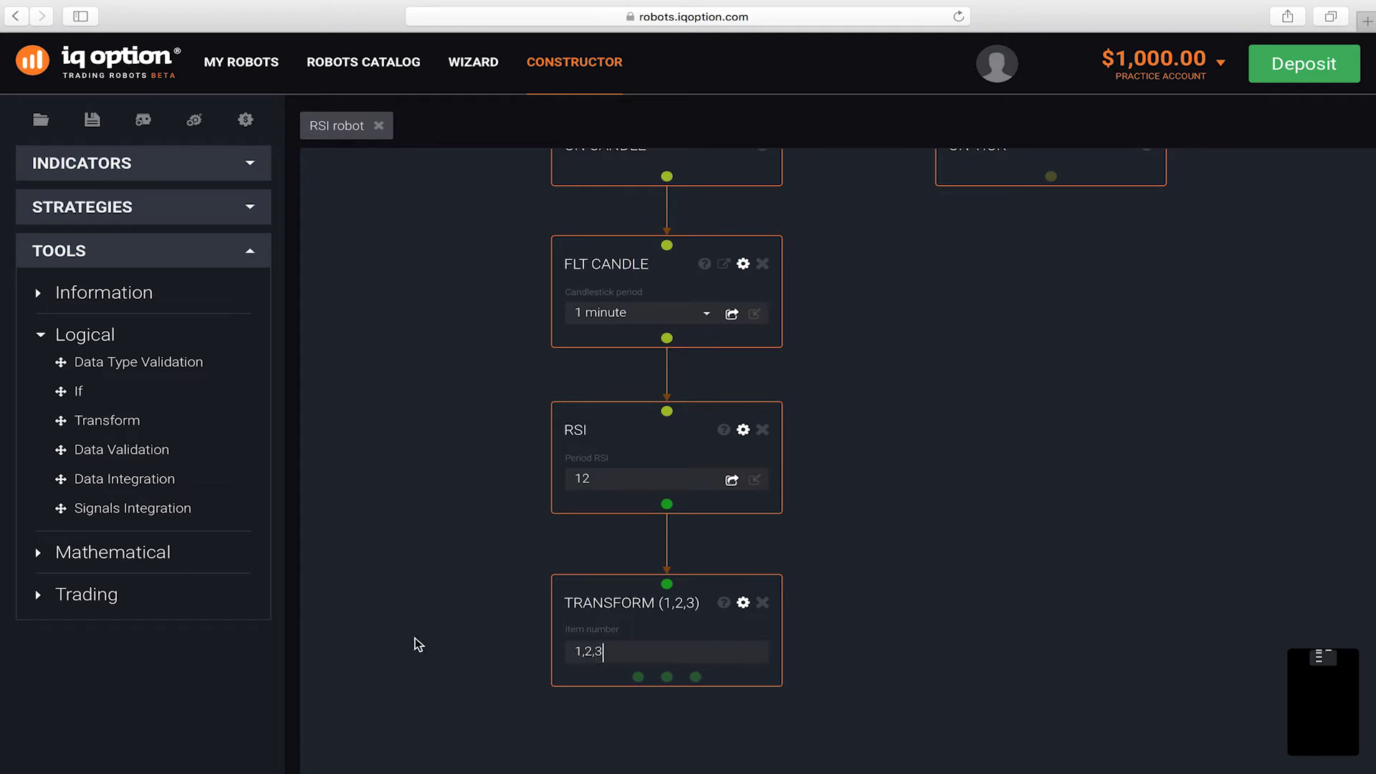
Step: Add two Constant blocks beside RSI with values 70 and 30
drag(419, 644, 509, 454)
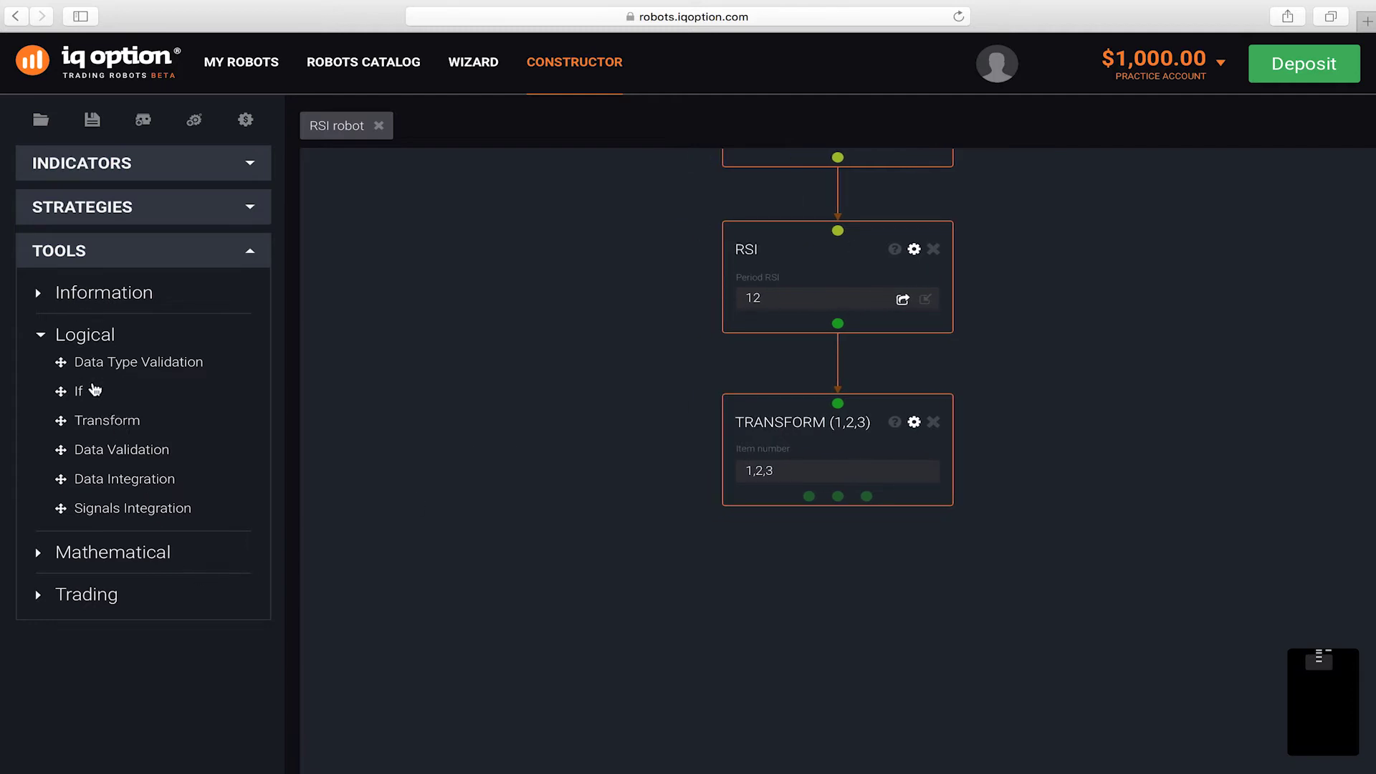
click(109, 553)
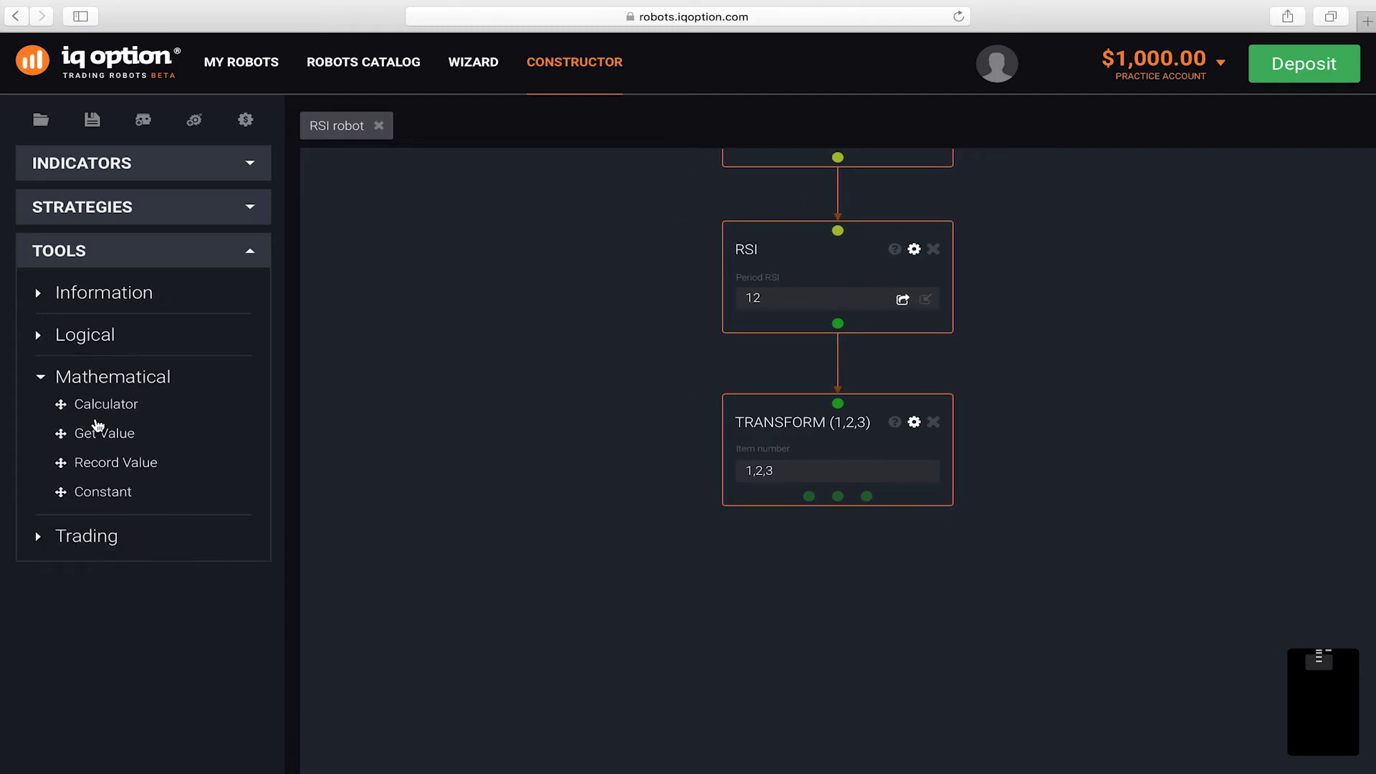
drag(102, 493, 399, 237)
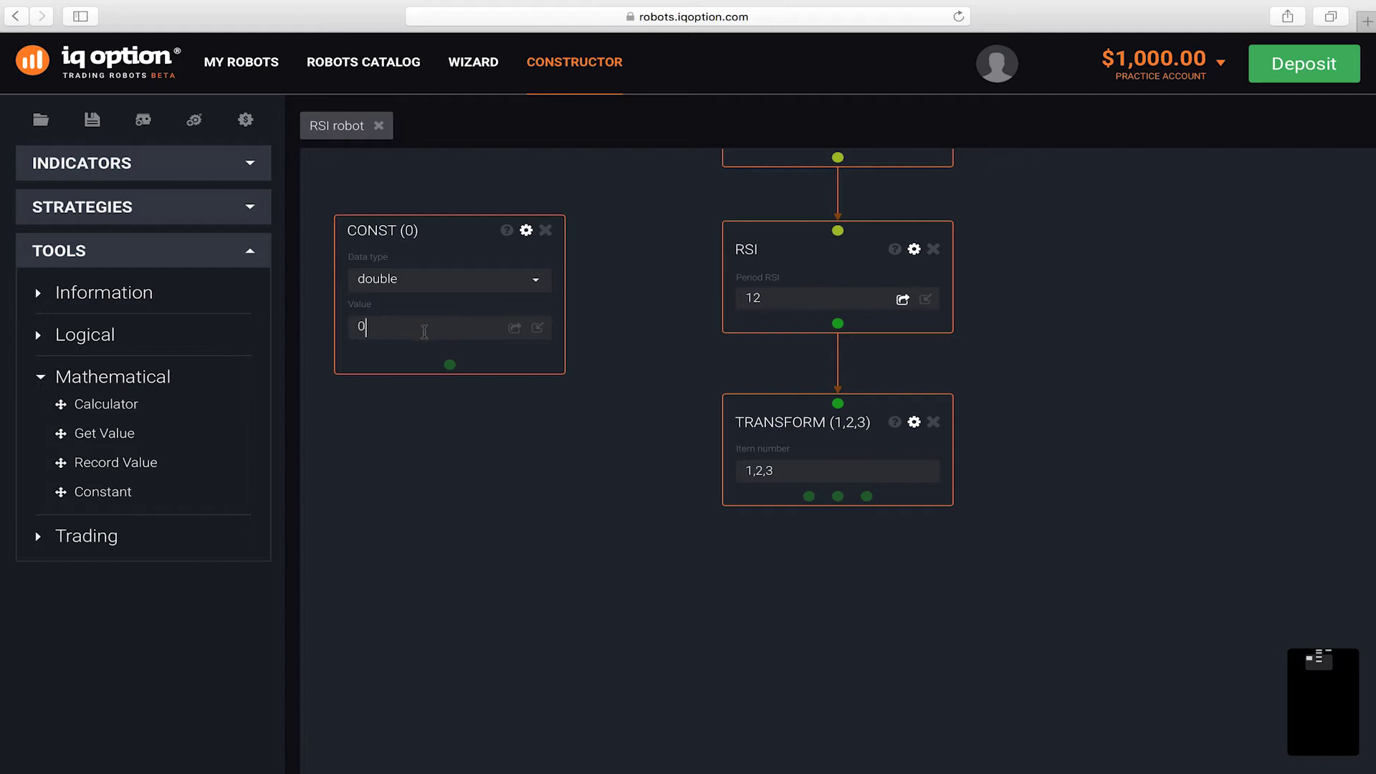
key(BackSpace)
text(70)
drag(148, 494, 1195, 248)
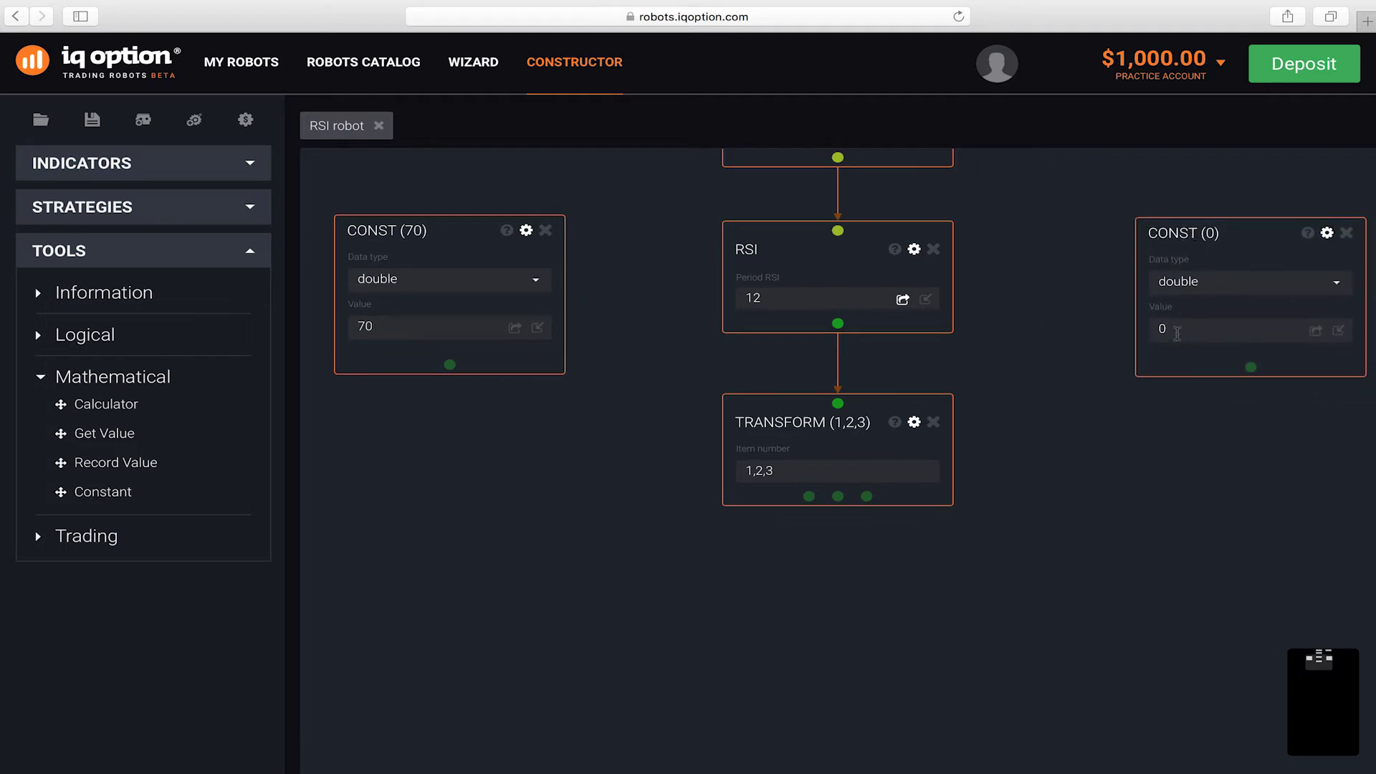
key(BackSpace)
text(30)
drag(1226, 239, 1227, 237)
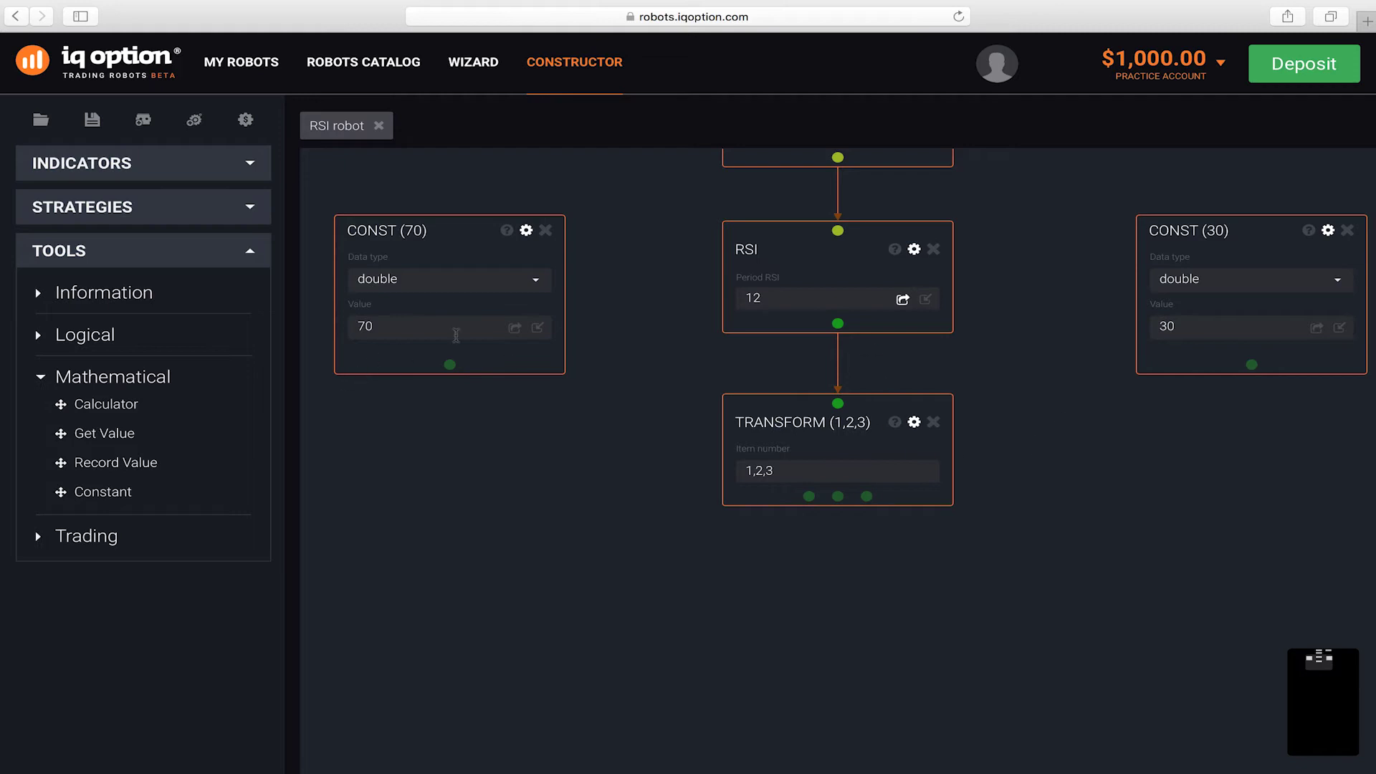
Step: Make the constants global variables named overbought level and oversold level
click(515, 329)
click(599, 371)
text(up)
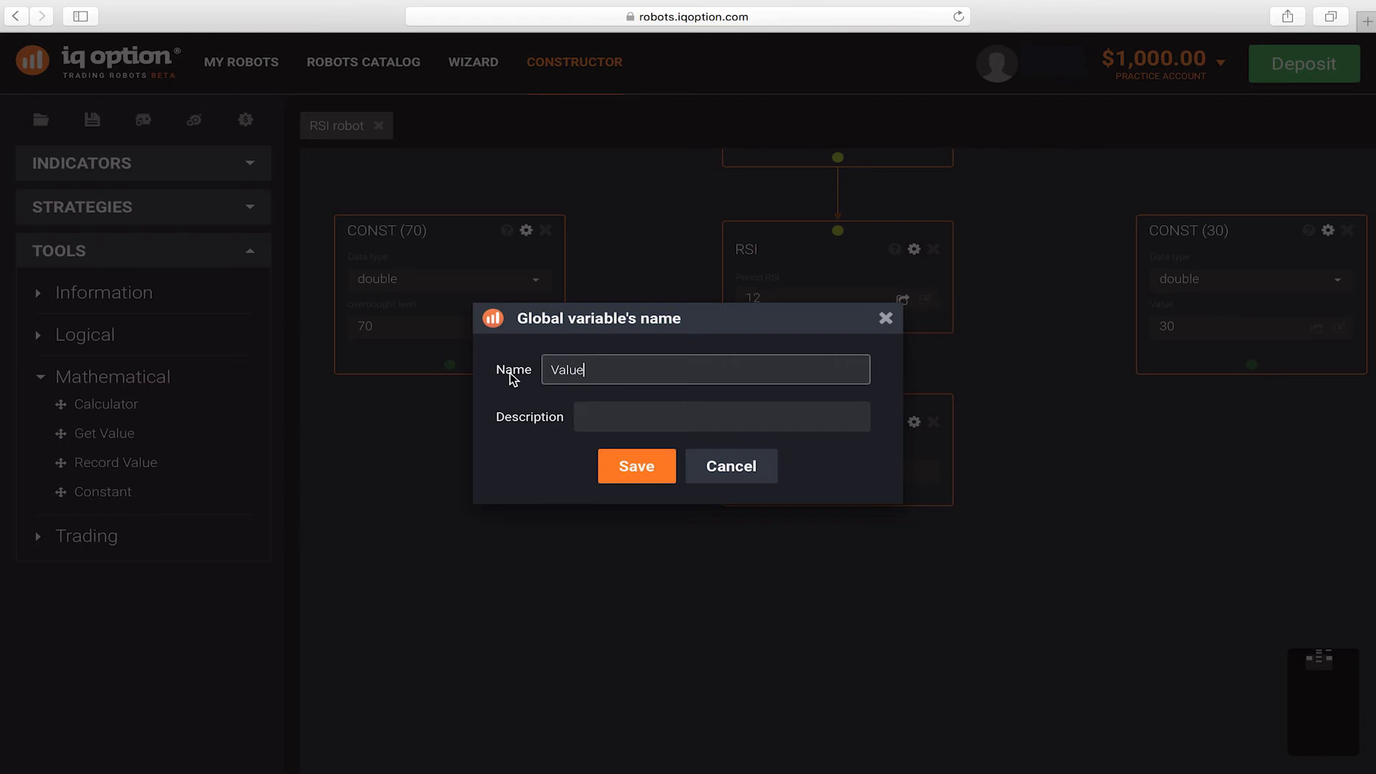
text(down line)
click(617, 463)
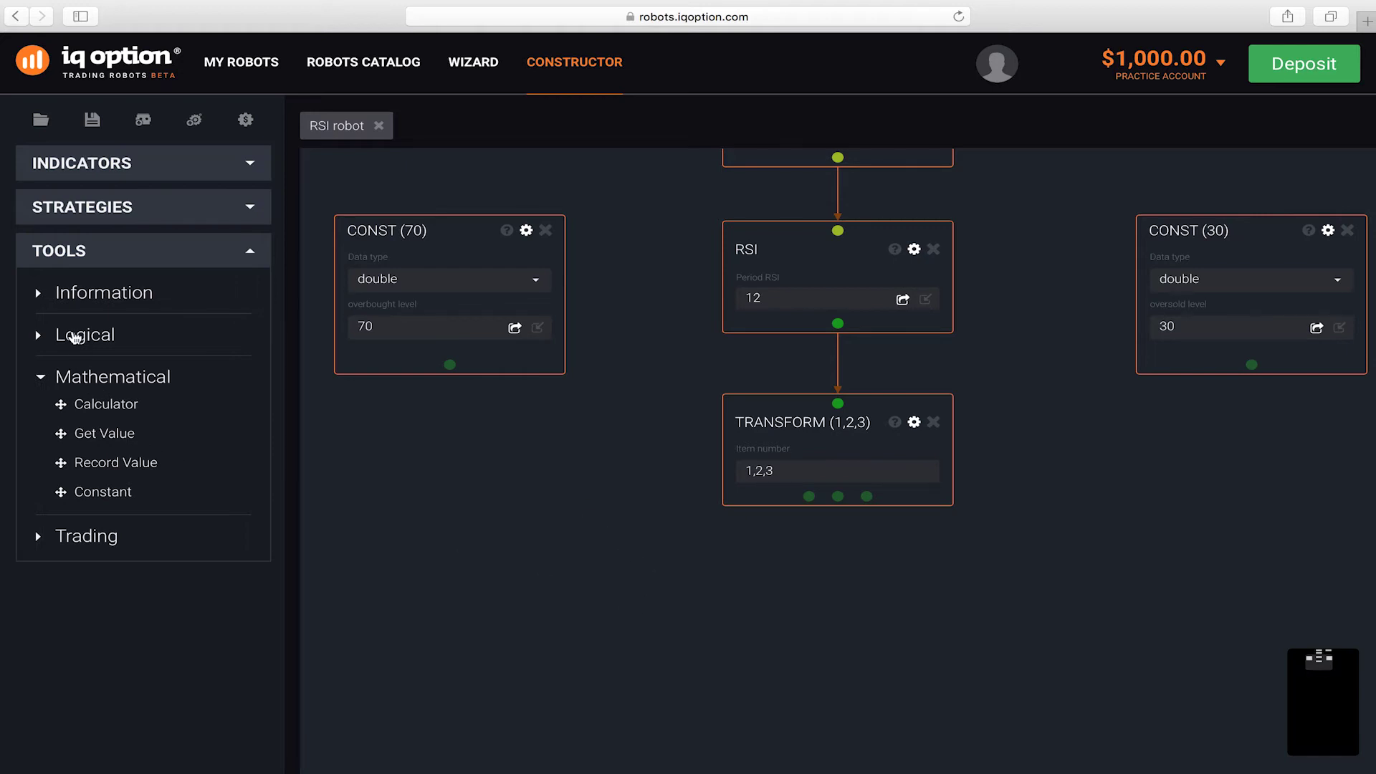
Step: Drag IF blocks from Logical tools onto the canvas and align them side by side
click(81, 336)
drag(82, 401, 389, 571)
drag(70, 393, 623, 556)
drag(376, 557, 328, 556)
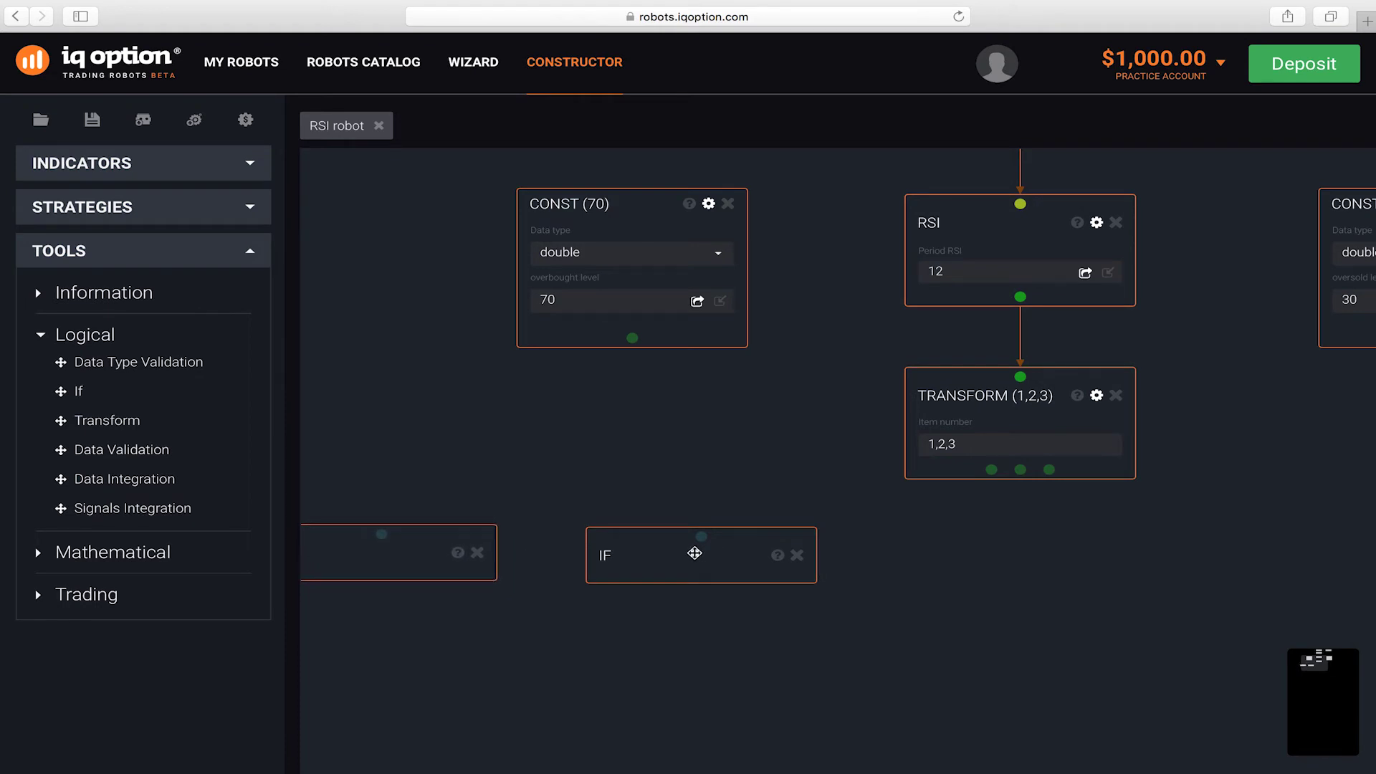
drag(690, 554, 593, 551)
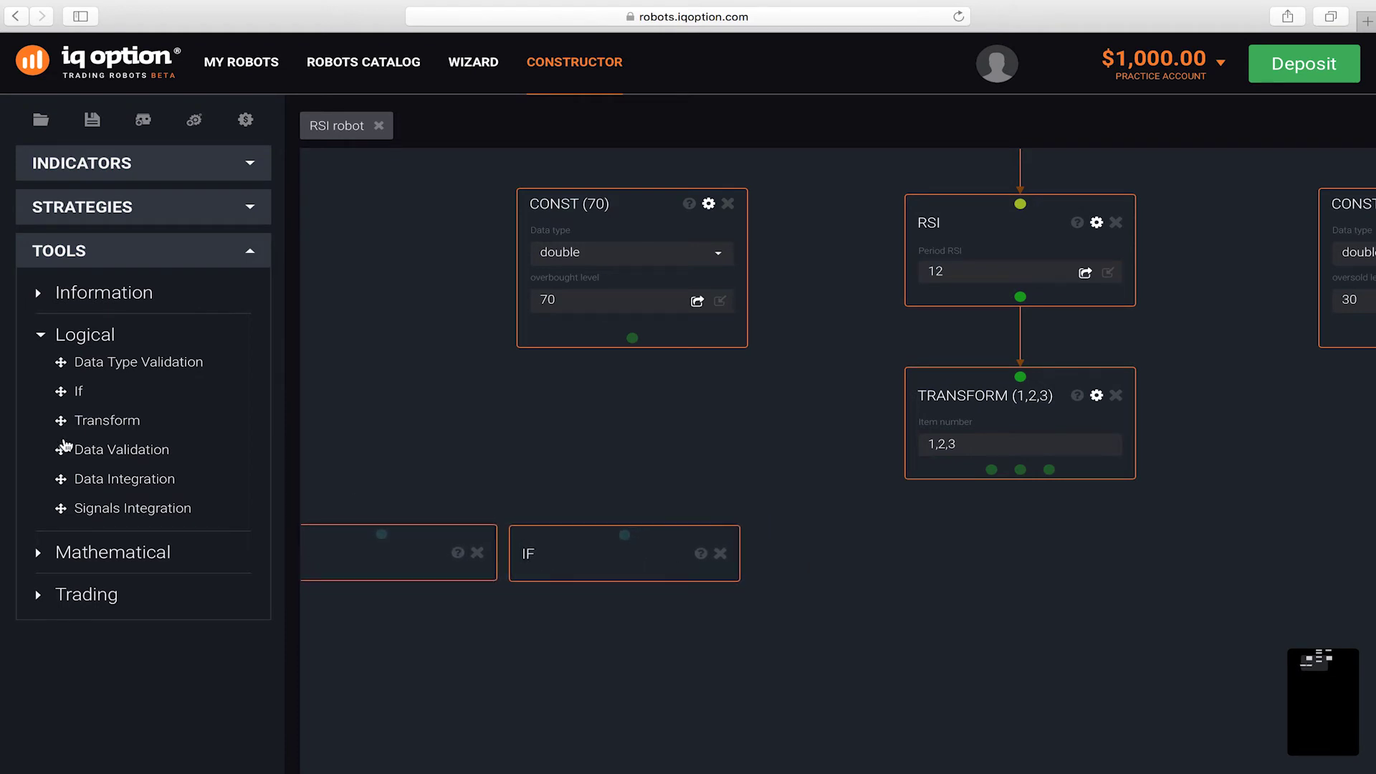
drag(68, 391, 791, 547)
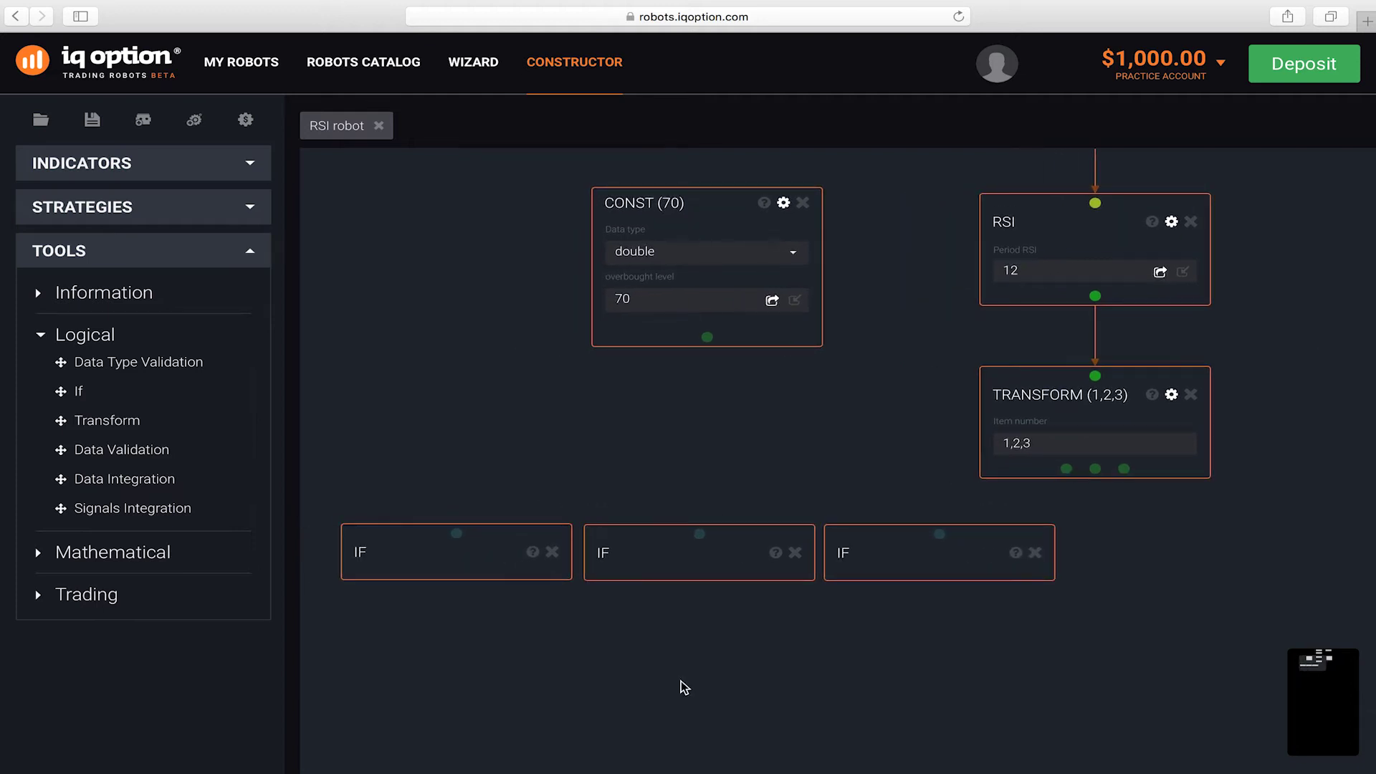
drag(79, 391, 1222, 583)
drag(1058, 572, 1112, 614)
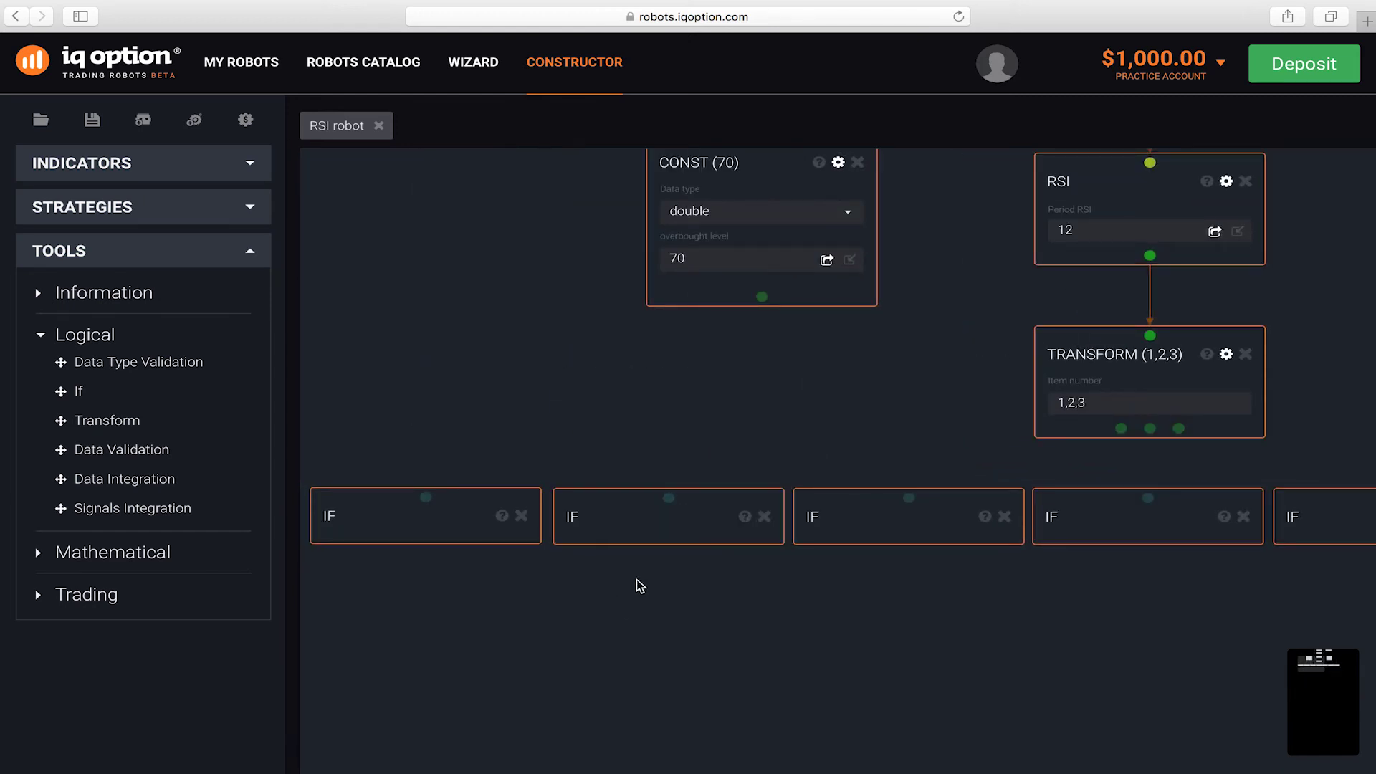
Step: Wire Transform's first output and the 70 constant into the first IF, set to input value
drag(1120, 429, 427, 500)
click(502, 518)
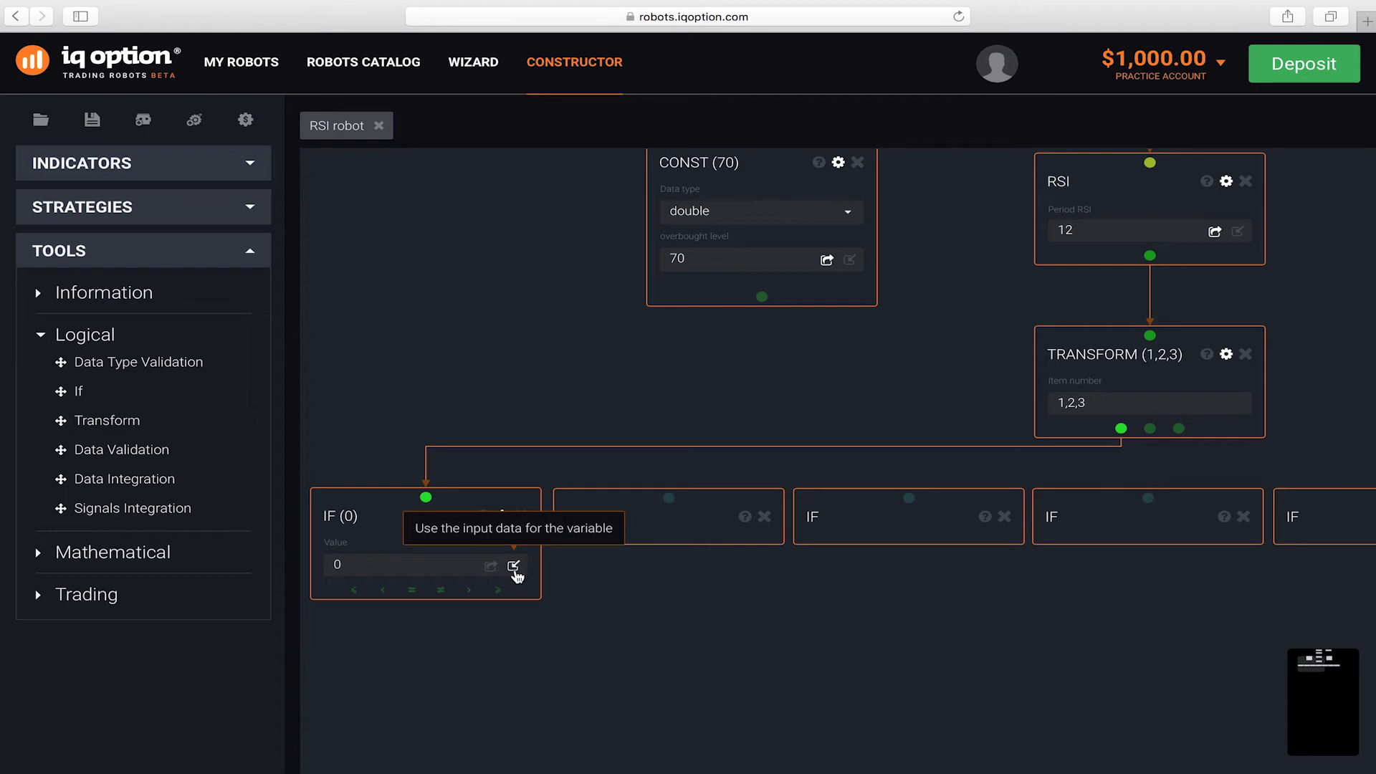
click(513, 566)
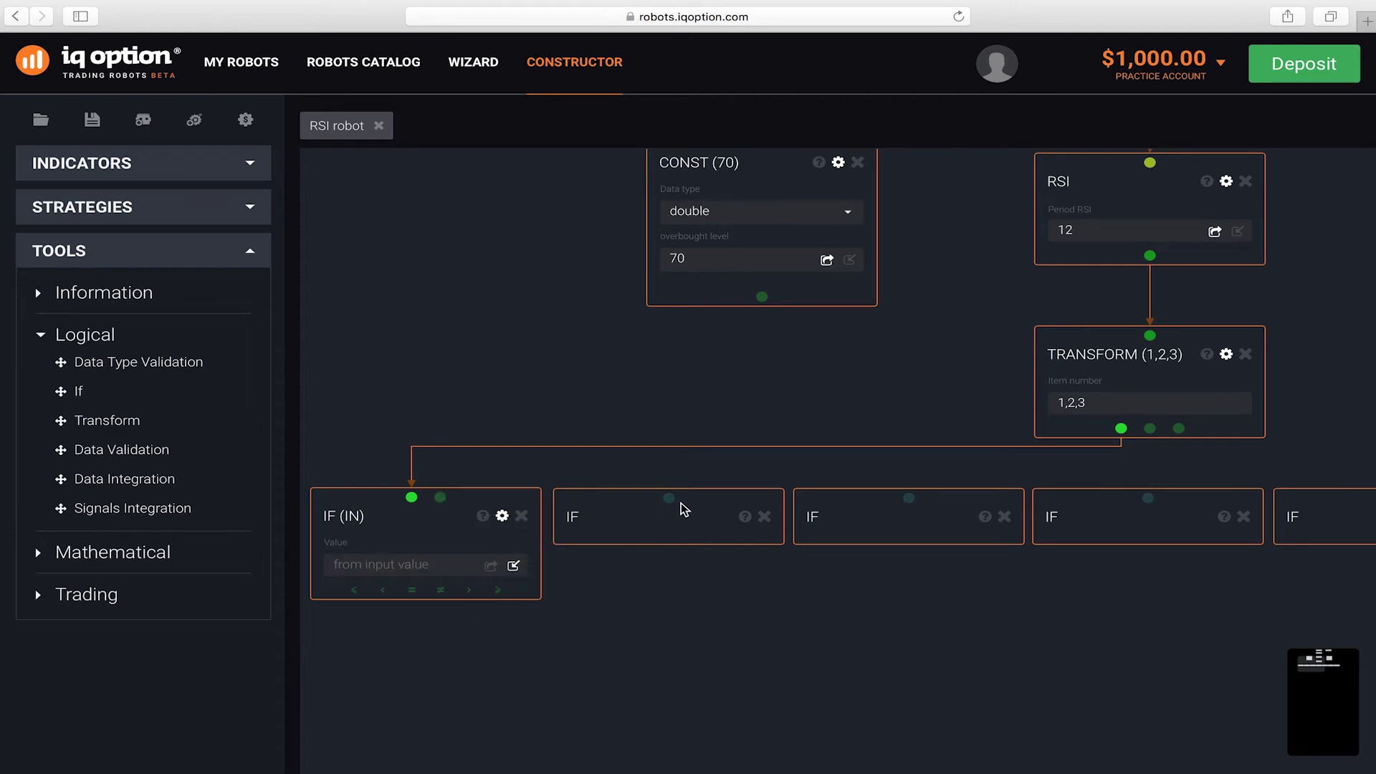
drag(762, 296, 449, 507)
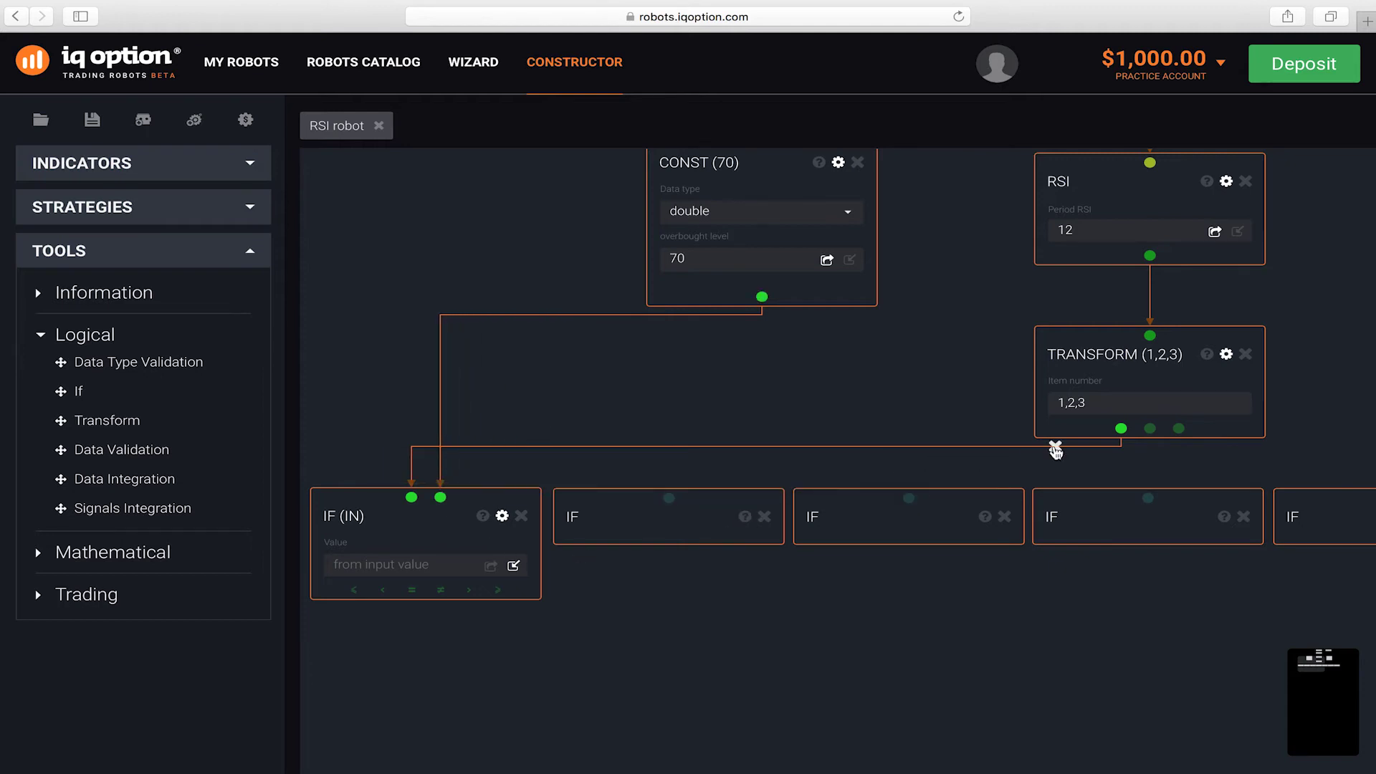
Step: Wire Transform's second and third outputs plus the 70 constant into the next two IFs
drag(1149, 429, 669, 497)
drag(1180, 432, 909, 501)
click(745, 519)
click(986, 516)
click(757, 566)
click(996, 567)
drag(762, 297, 923, 498)
Step: Connect Transform's out-1 output to the fourth IF block
scroll(969, 616, right, 3)
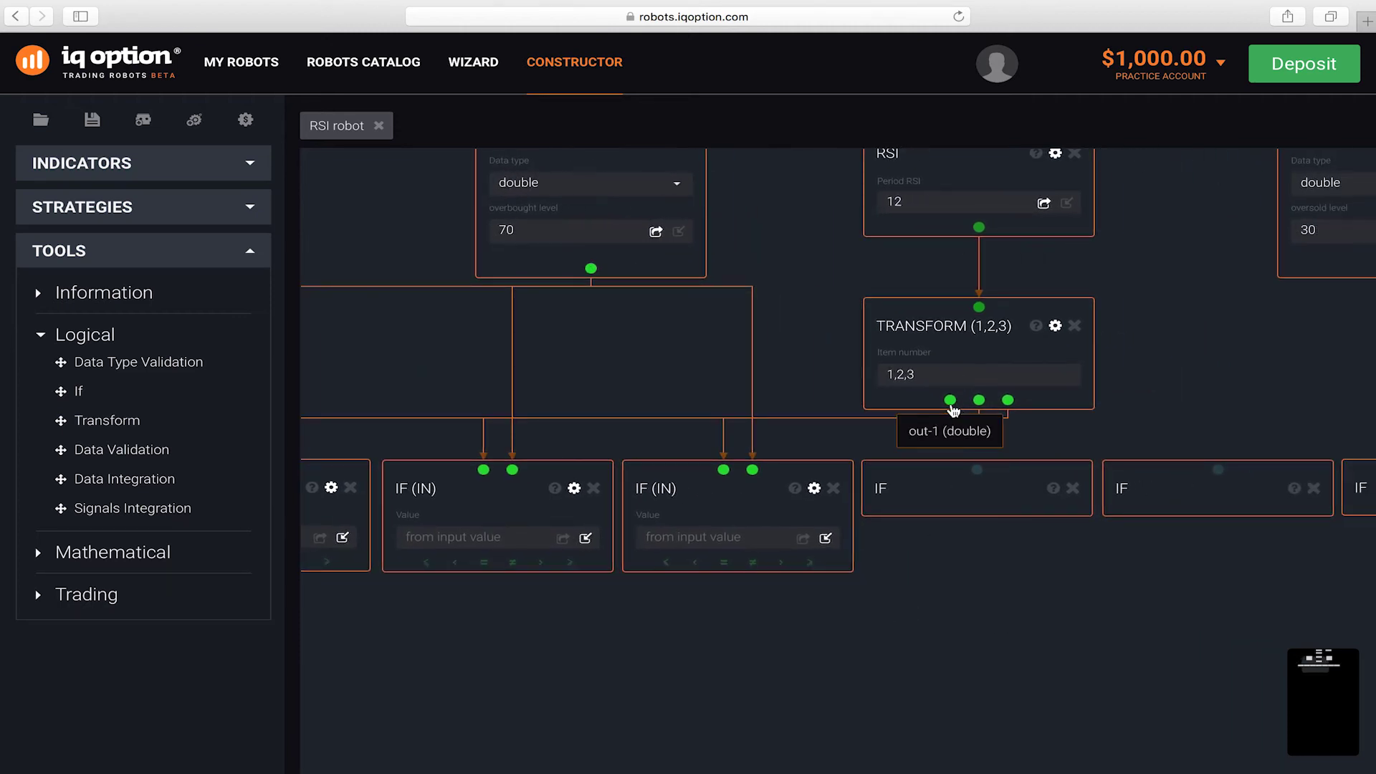
drag(950, 400, 979, 482)
drag(951, 405, 977, 470)
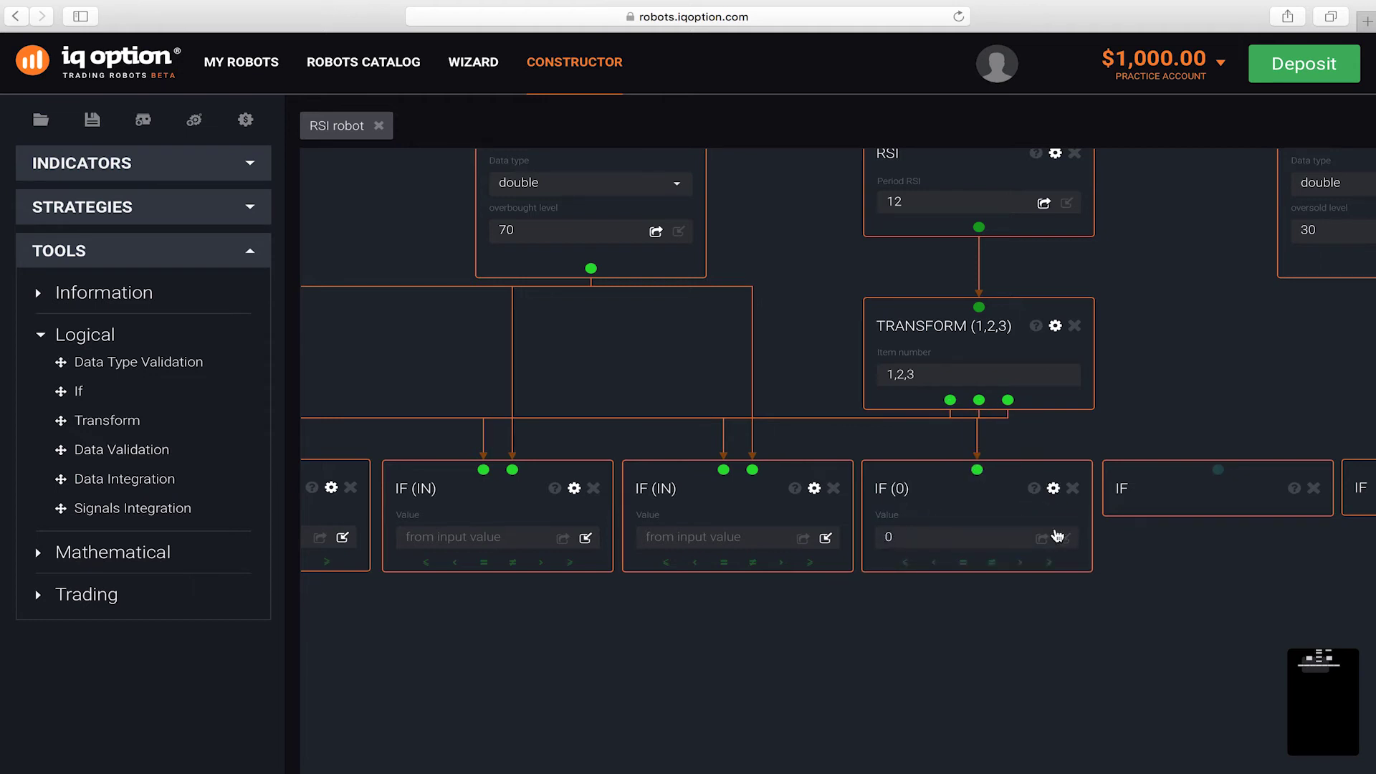
Step: Set the IFs to input value and wire Transform outputs plus the 30 constant into each
click(1065, 540)
drag(979, 399, 991, 469)
drag(1099, 635, 633, 630)
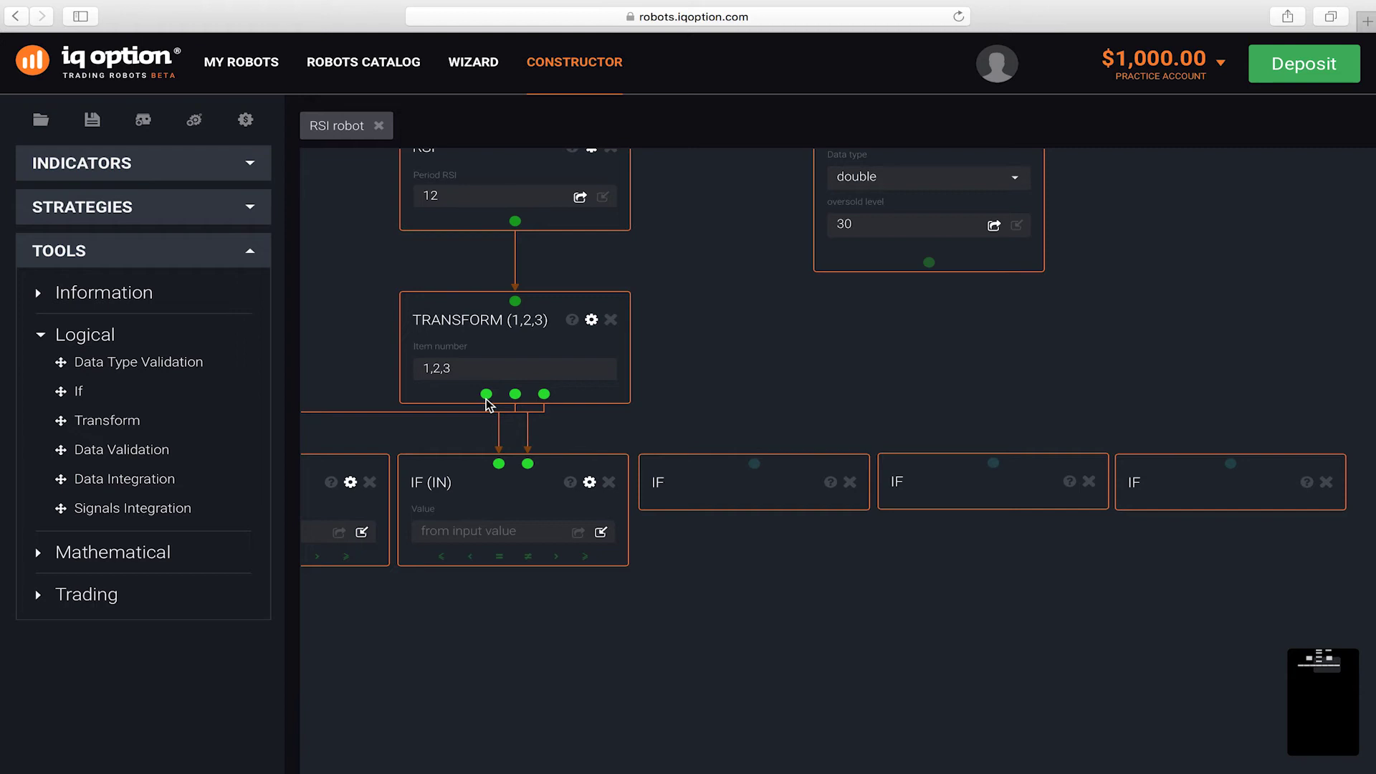
drag(486, 394, 754, 464)
drag(929, 262, 769, 464)
drag(995, 471, 993, 466)
drag(928, 262, 1007, 463)
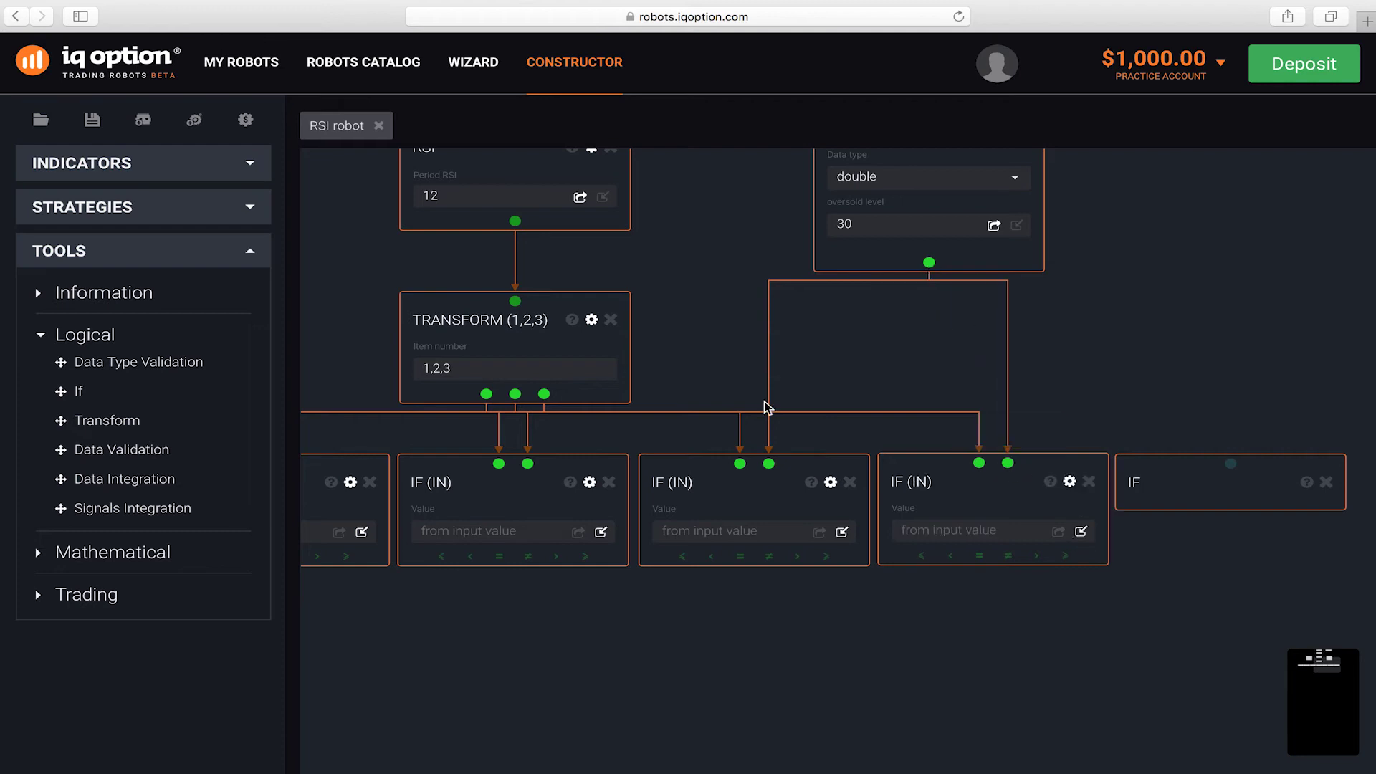
drag(544, 393, 1234, 472)
drag(929, 262, 1245, 464)
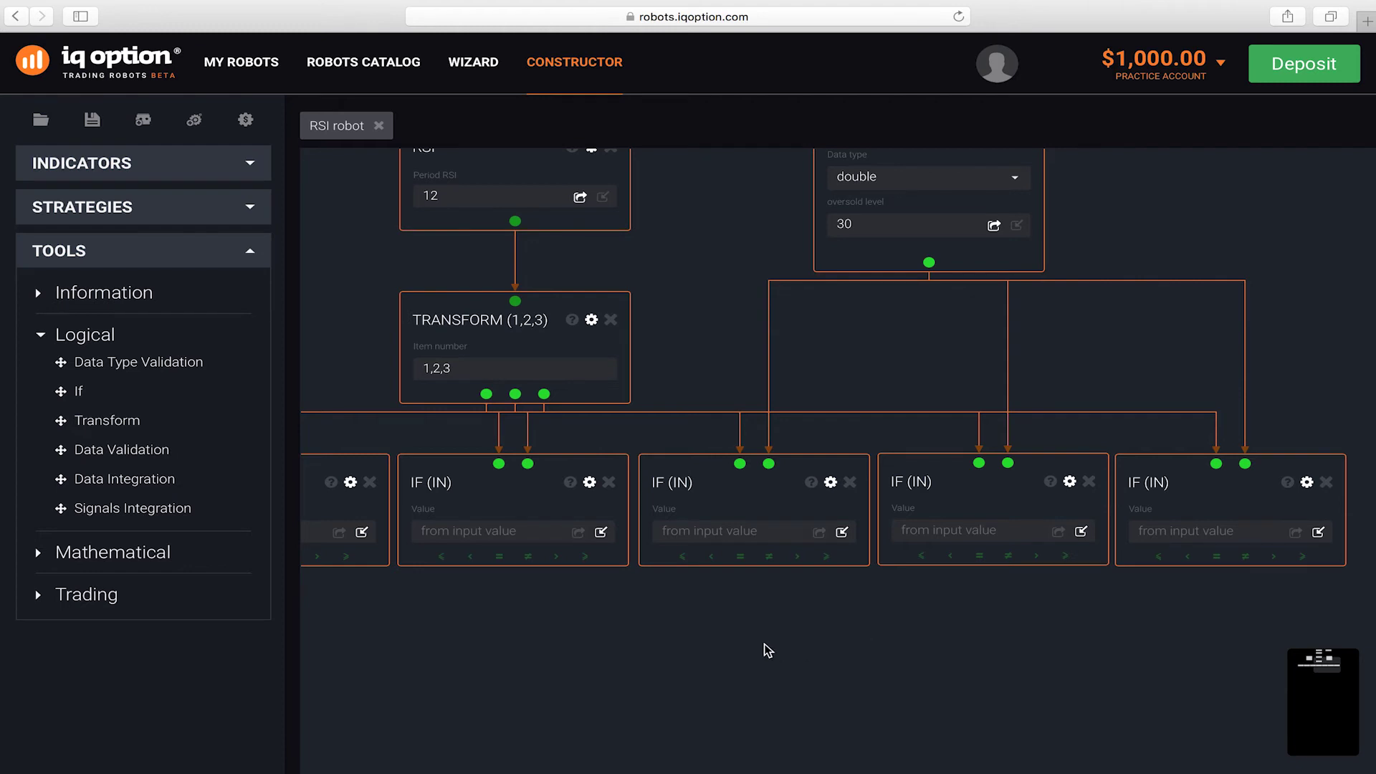
Step: Add a Data Validation ISSET block with 4 input data, placed below the IFs
scroll(743, 651, left, 10)
scroll(743, 651, down, 2)
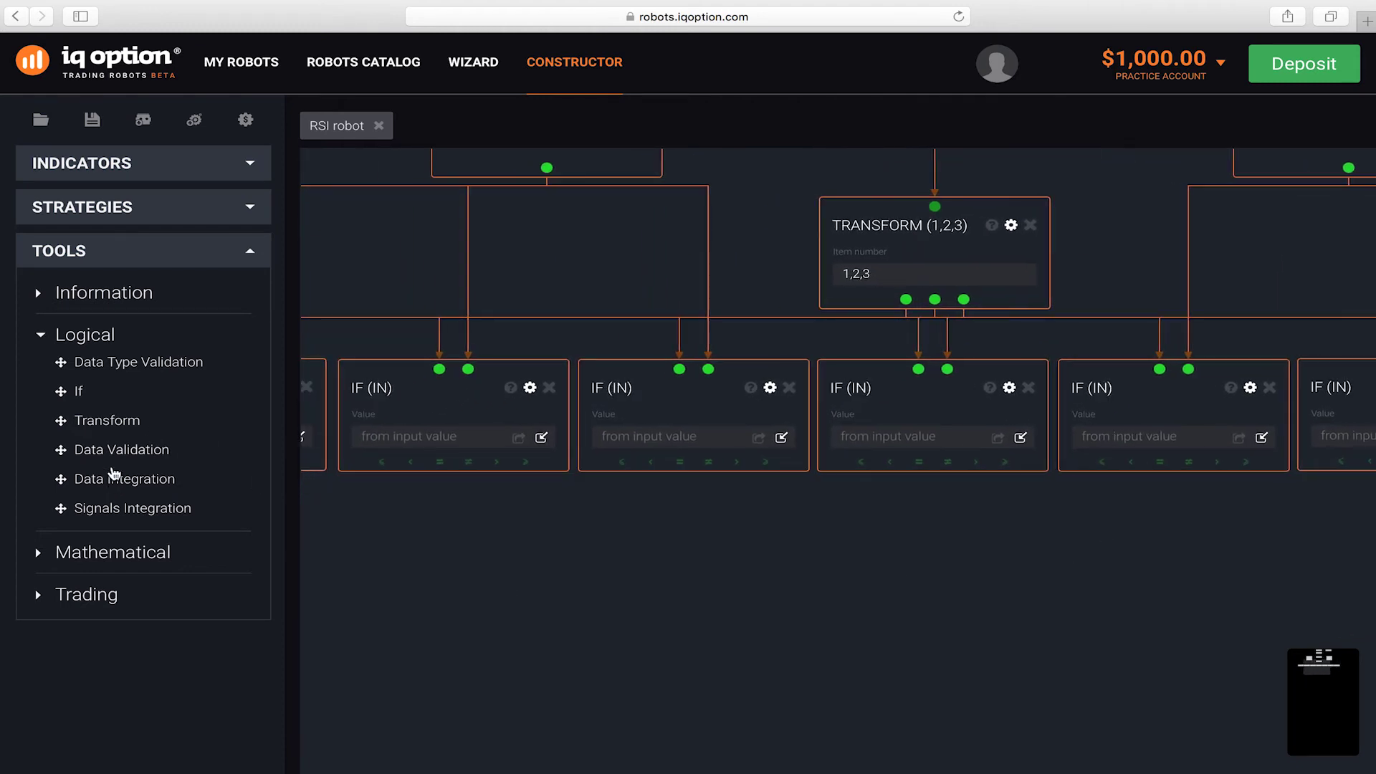
drag(118, 451, 488, 551)
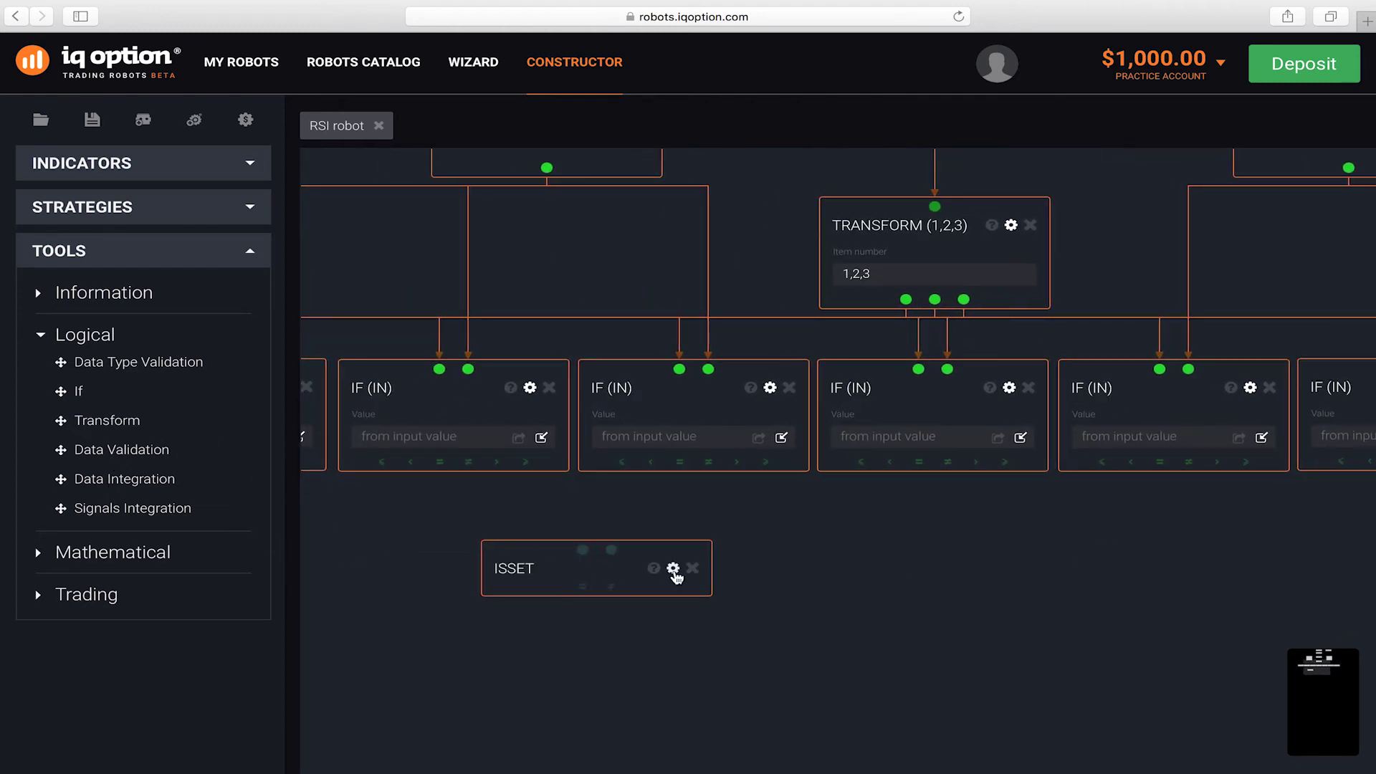
click(673, 568)
click(557, 617)
key(BackSpace)
text(4)
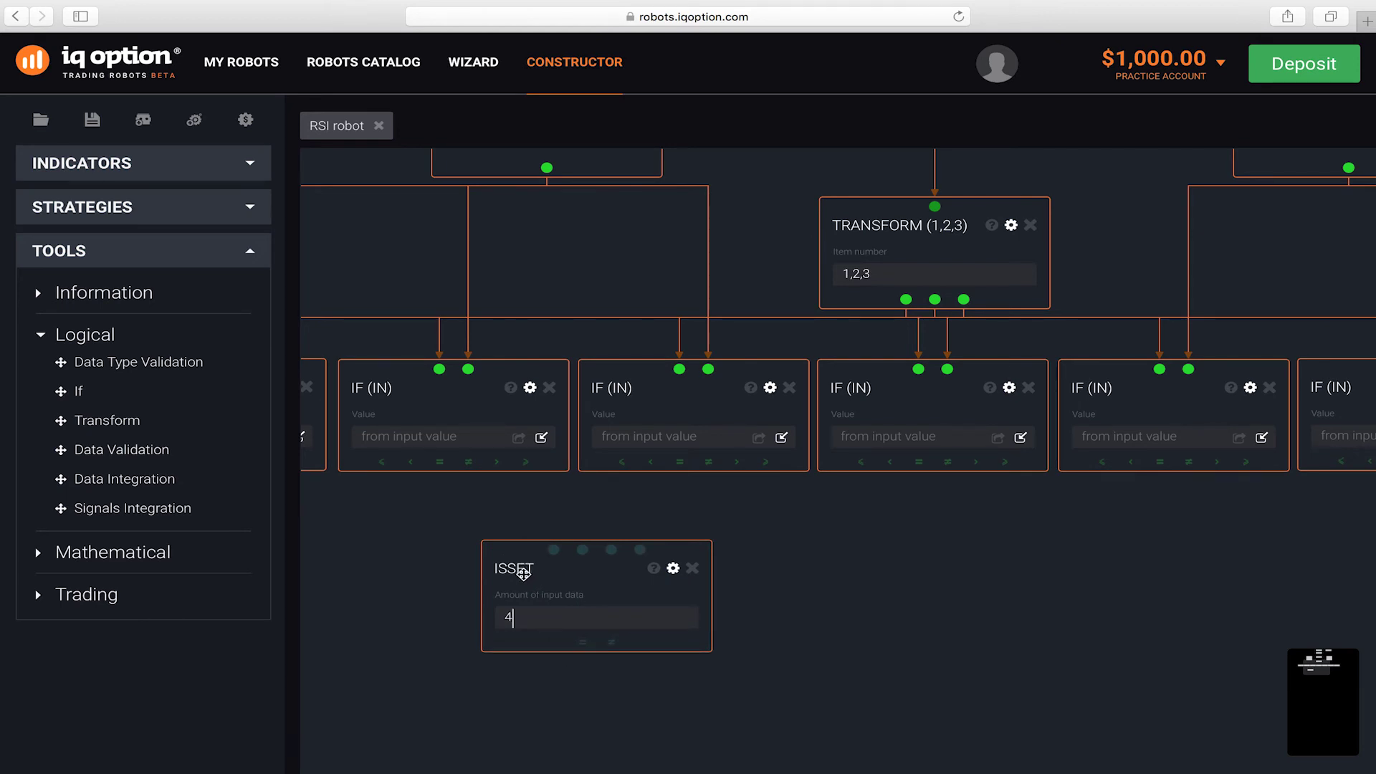
drag(521, 570, 485, 587)
Step: Feed the first three IF blocks' greater-than results into the ISSET inputs
drag(486, 519, 640, 496)
drag(422, 498, 479, 455)
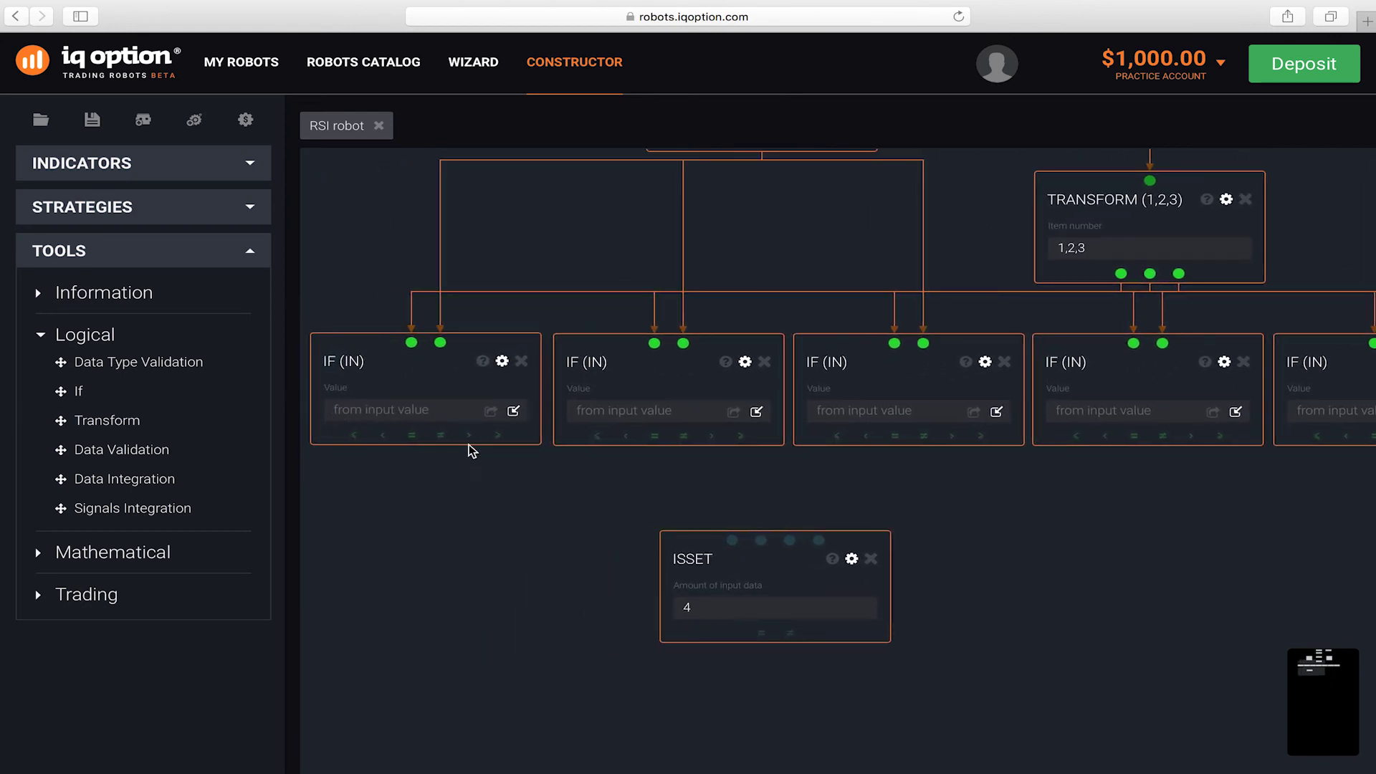
drag(471, 443, 733, 548)
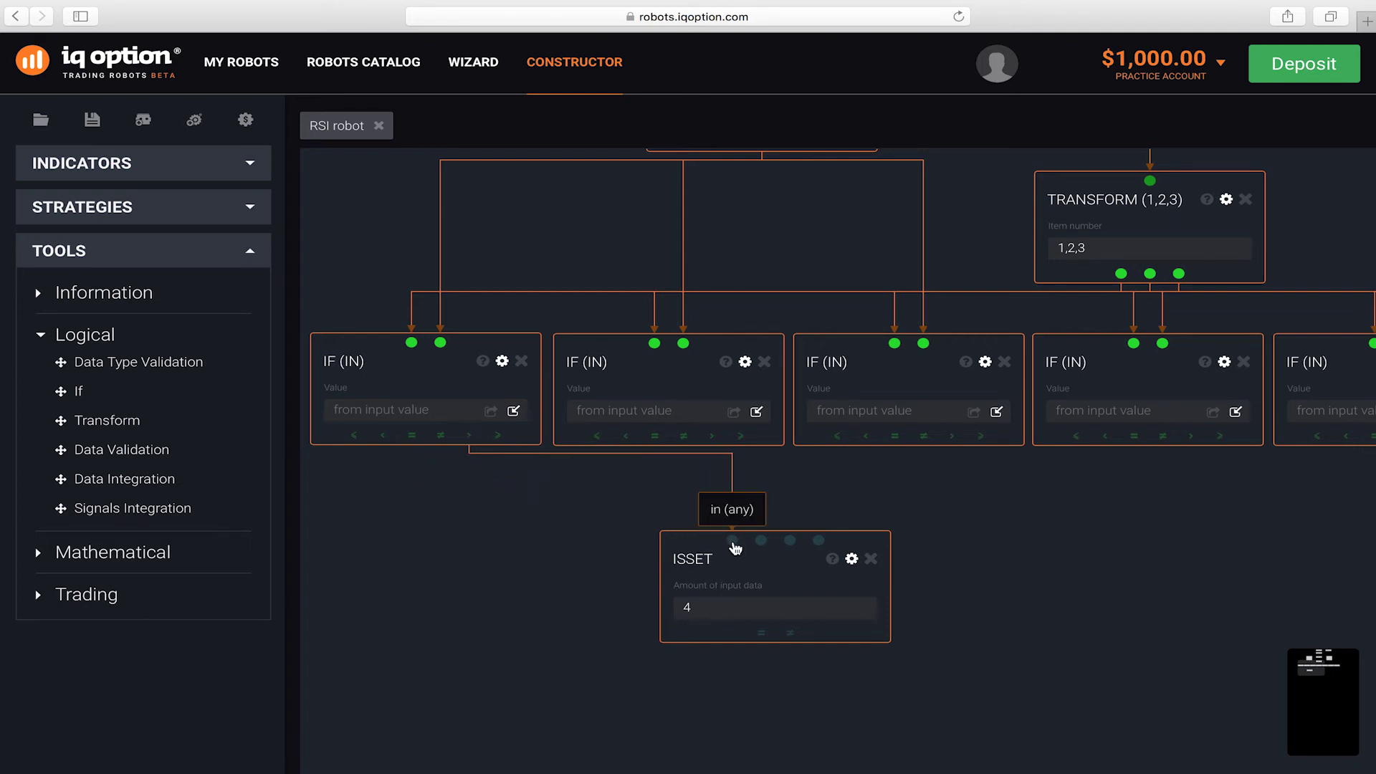
drag(713, 437, 764, 547)
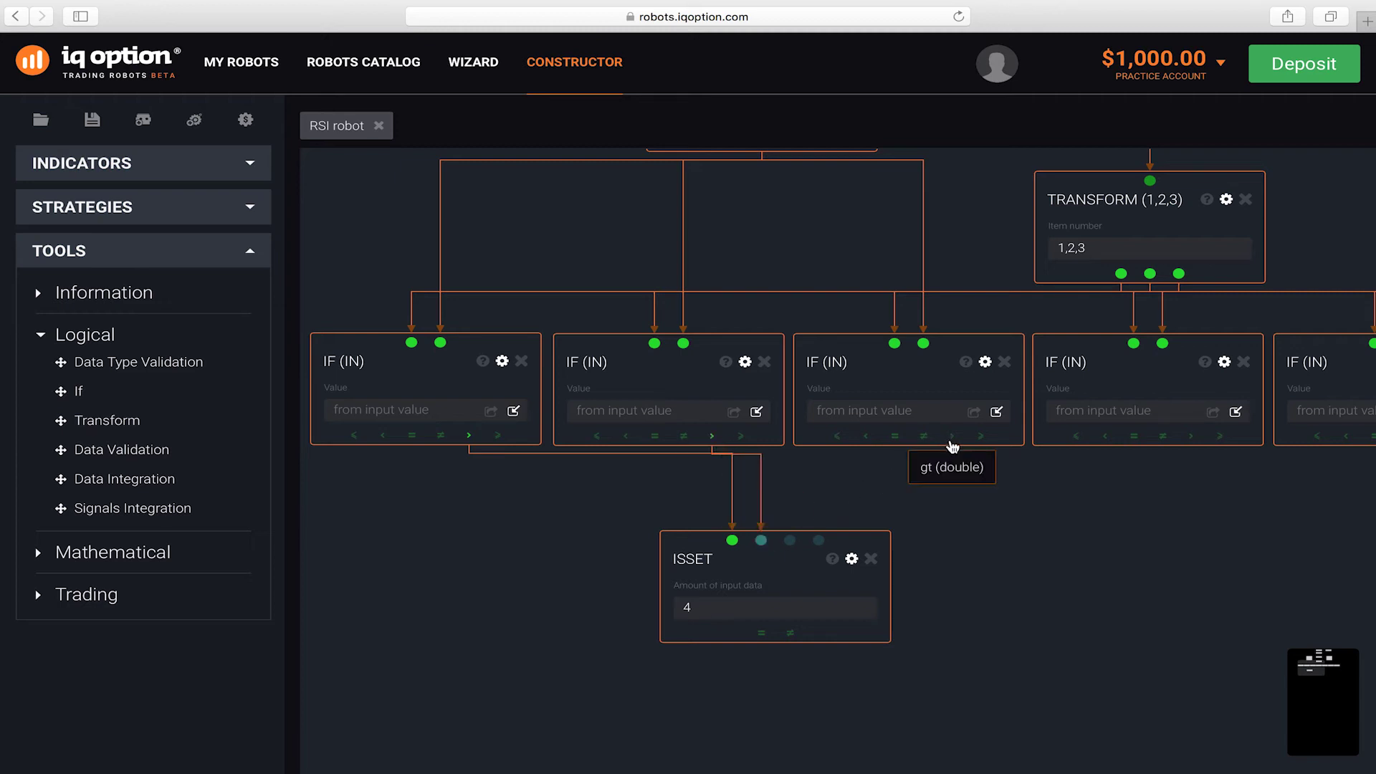
drag(945, 443, 800, 545)
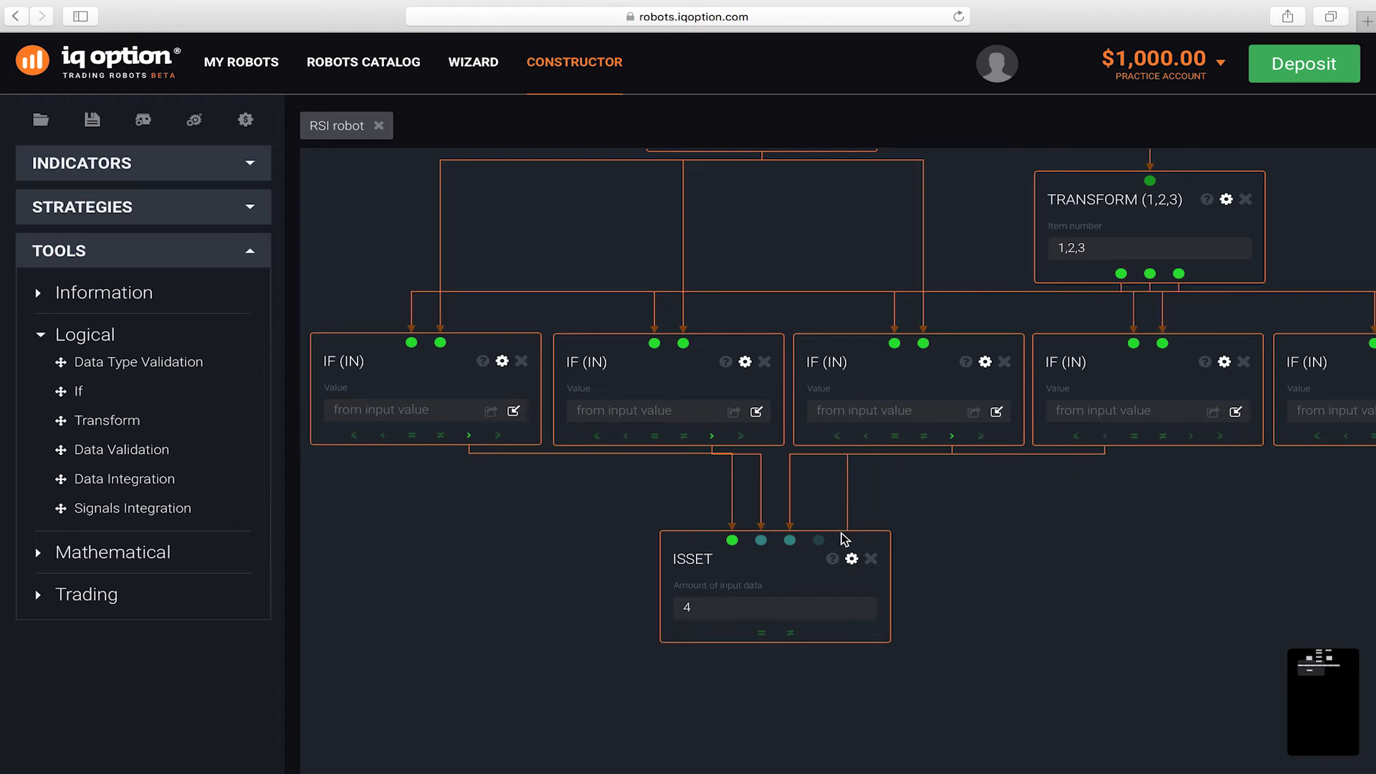
Step: Place a second ISSET block to the right of the first
scroll(965, 583, right, 3)
scroll(965, 583, right, 3)
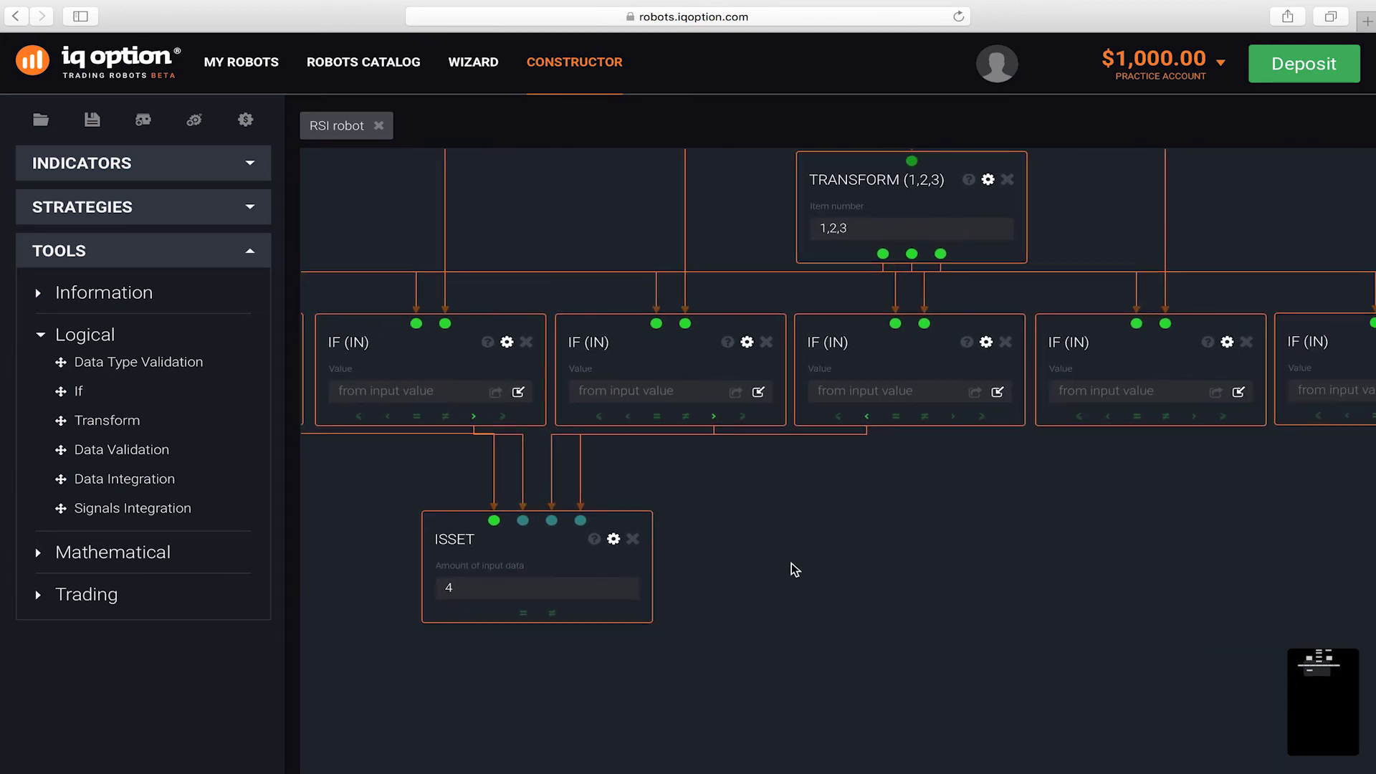
drag(89, 476, 1117, 546)
Step: Set the second ISSET to four inputs and connect four IF blocks' outputs to them
click(1249, 570)
key(Up)
key(Up)
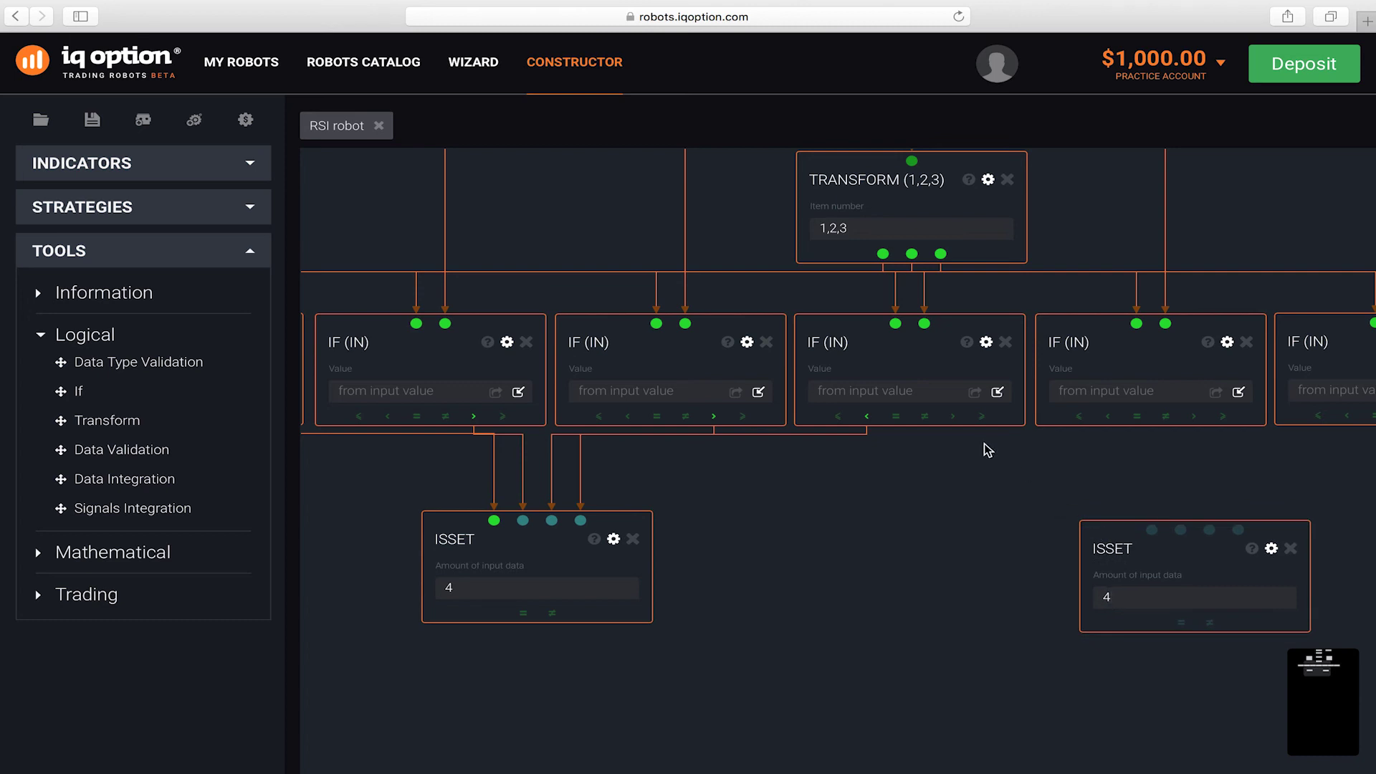
drag(953, 417, 1150, 527)
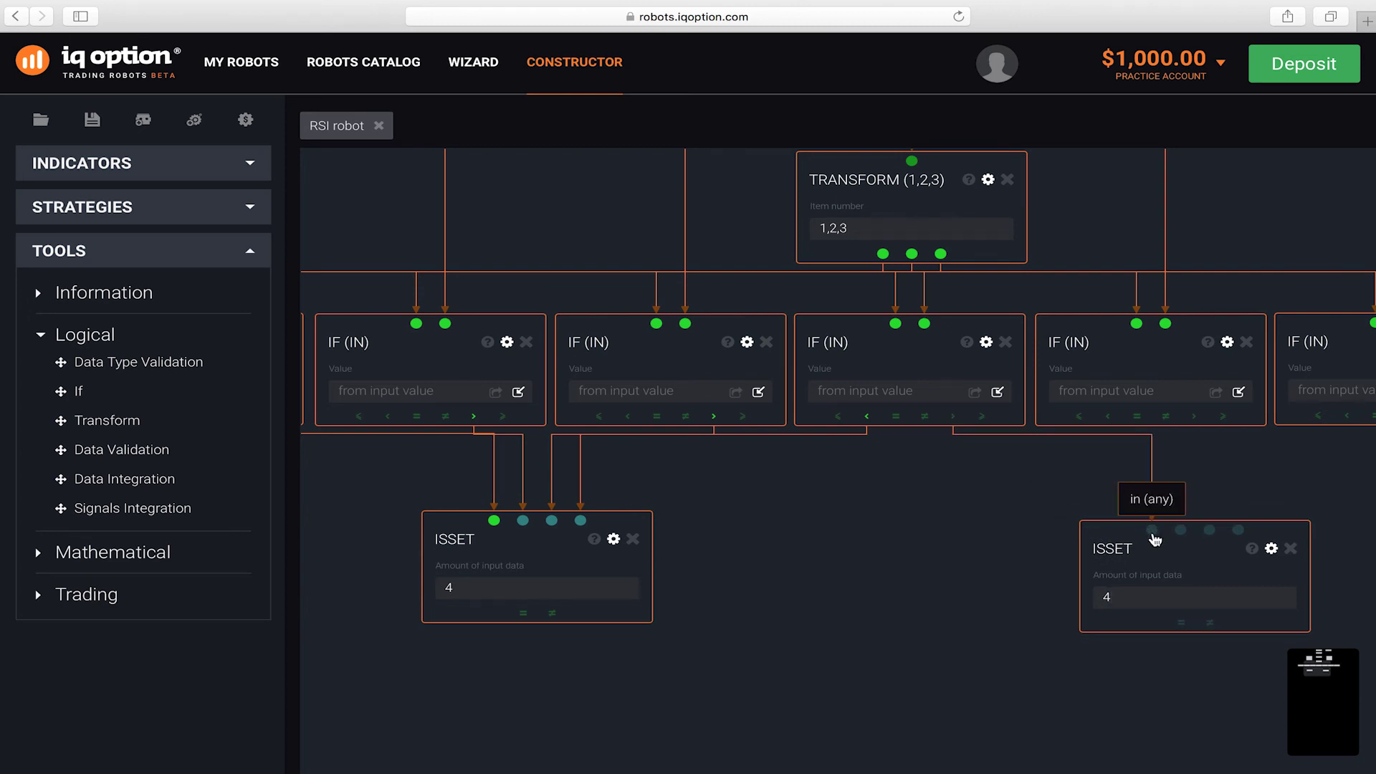
drag(1244, 482, 925, 466)
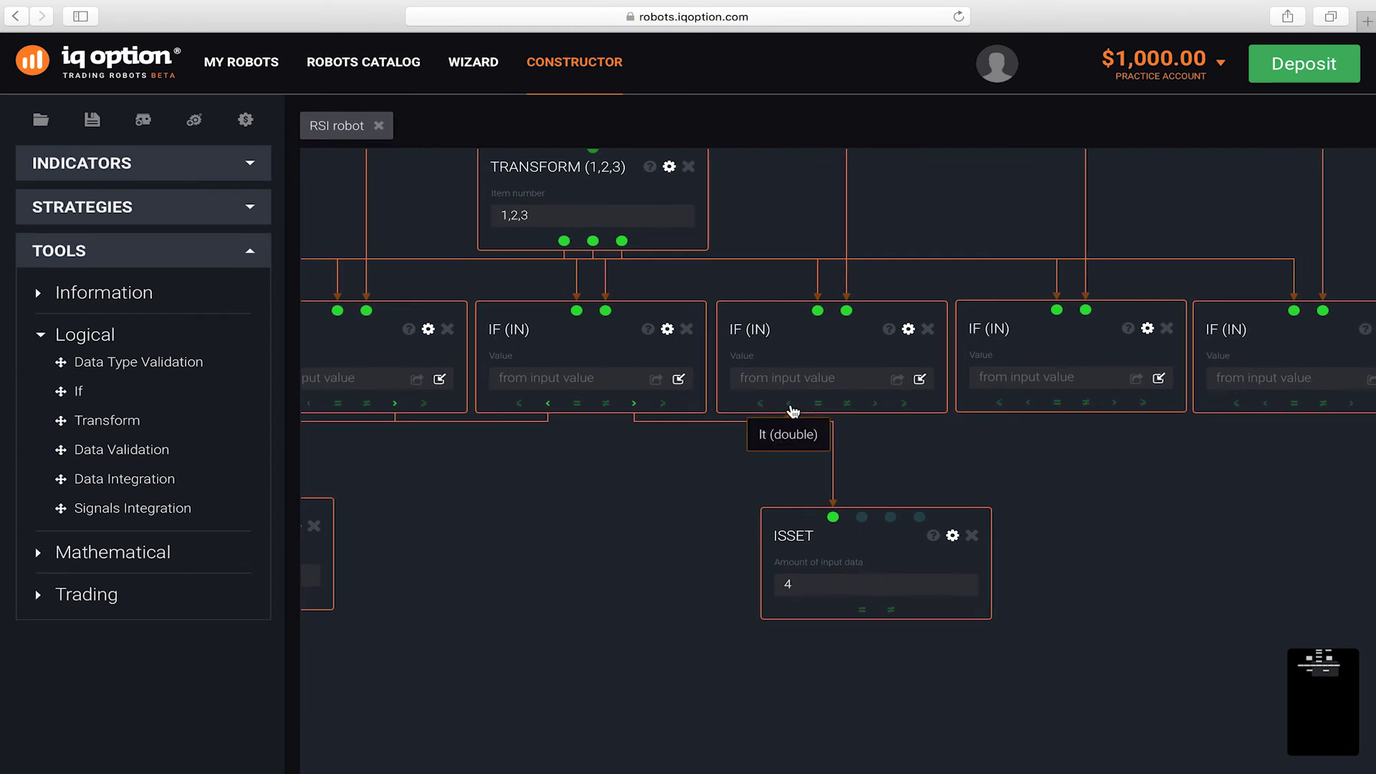
drag(792, 408, 864, 522)
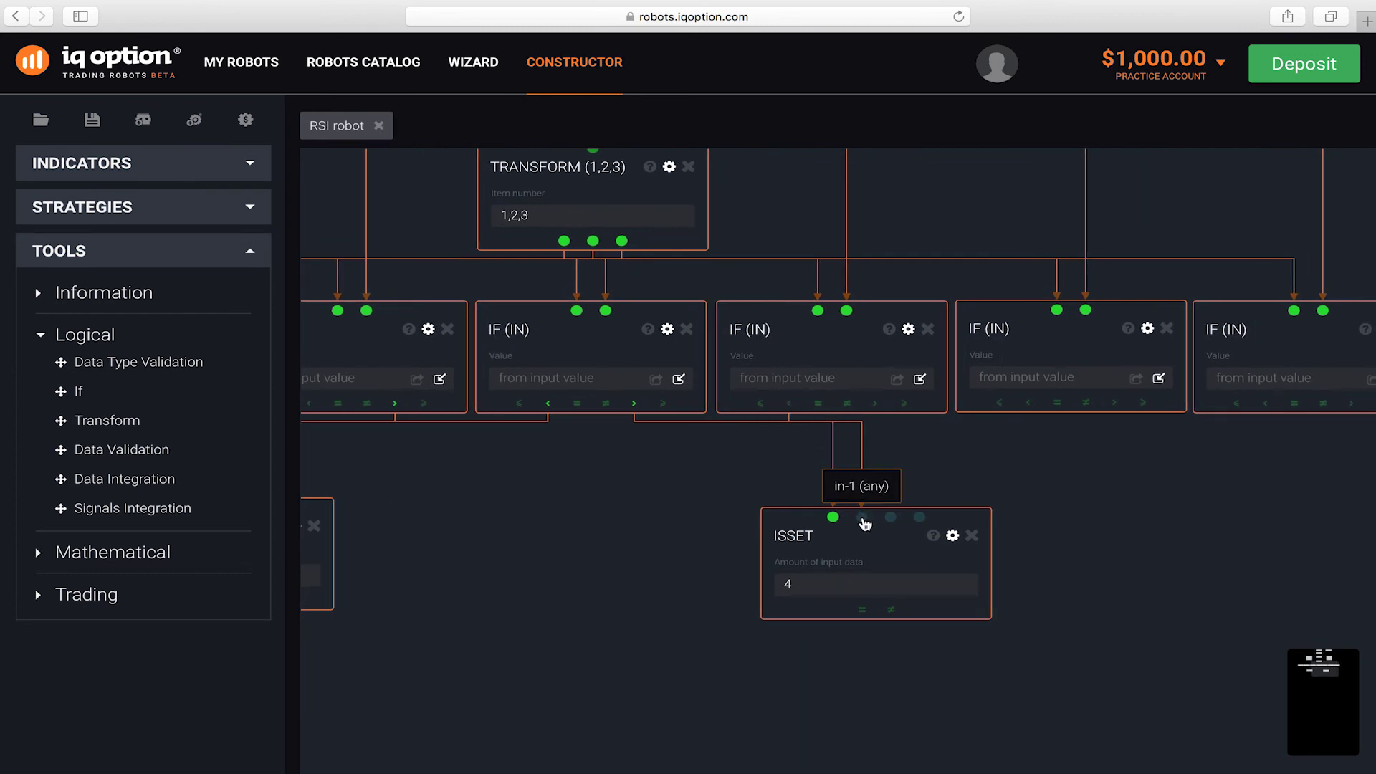
drag(1028, 403, 896, 527)
drag(1266, 405, 920, 527)
drag(623, 605, 820, 545)
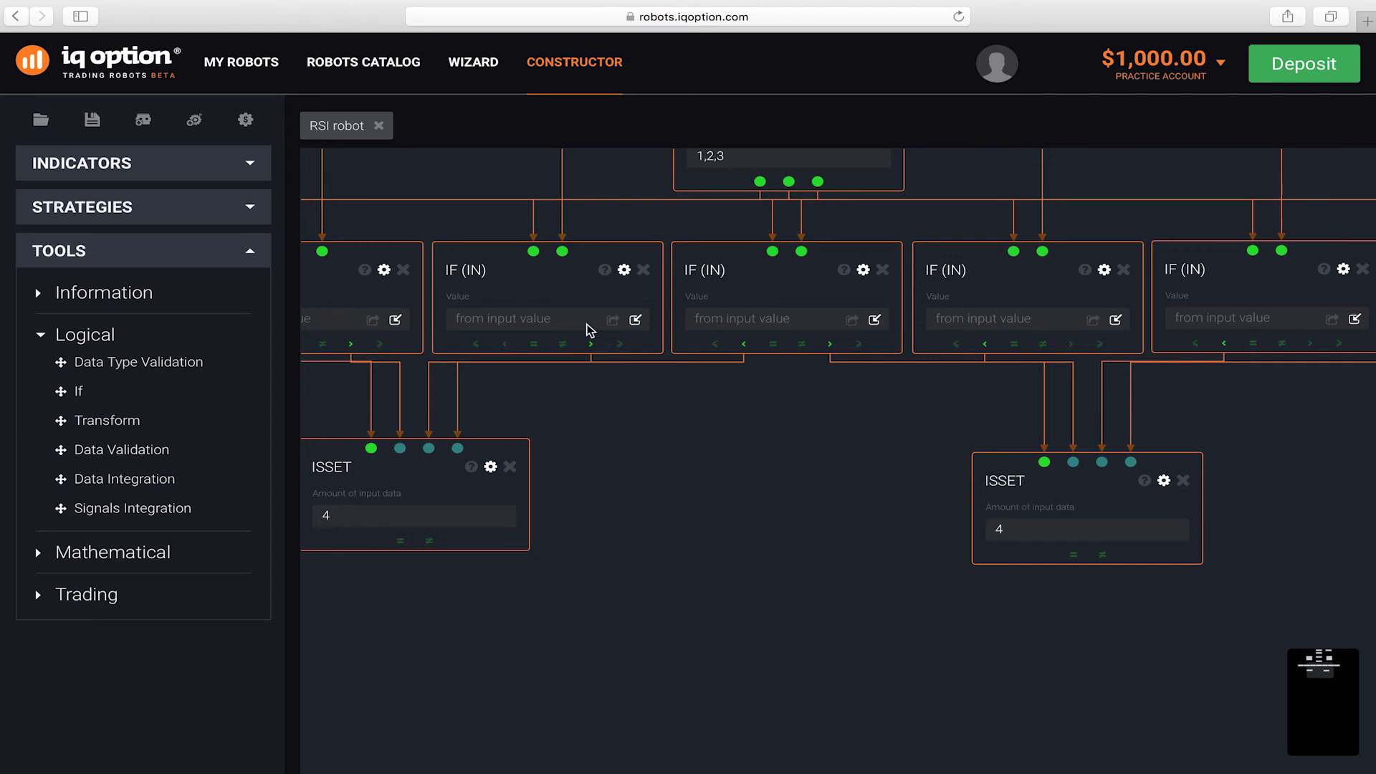
Step: Place an integer Constant block between the two ISSET blocks and clear its value
click(93, 563)
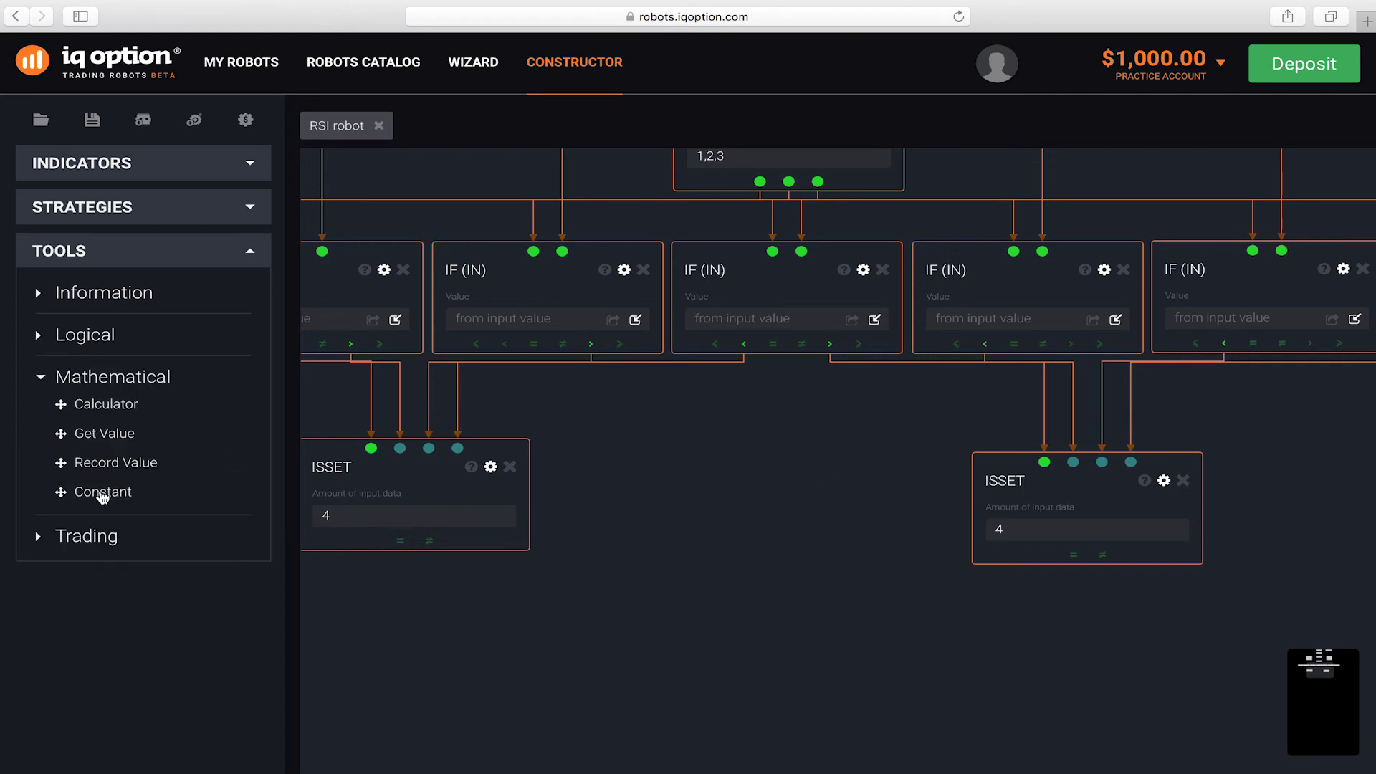
drag(102, 492, 709, 442)
click(756, 482)
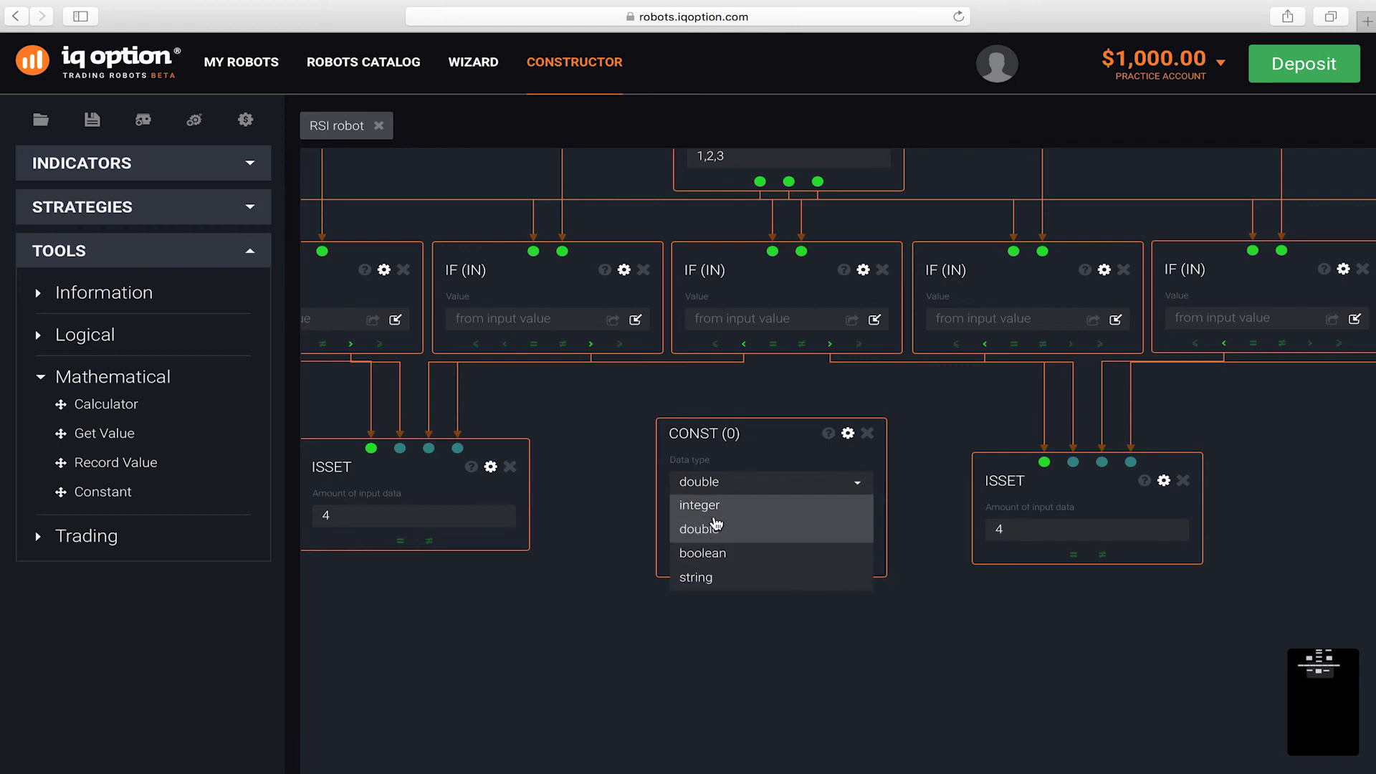
click(714, 505)
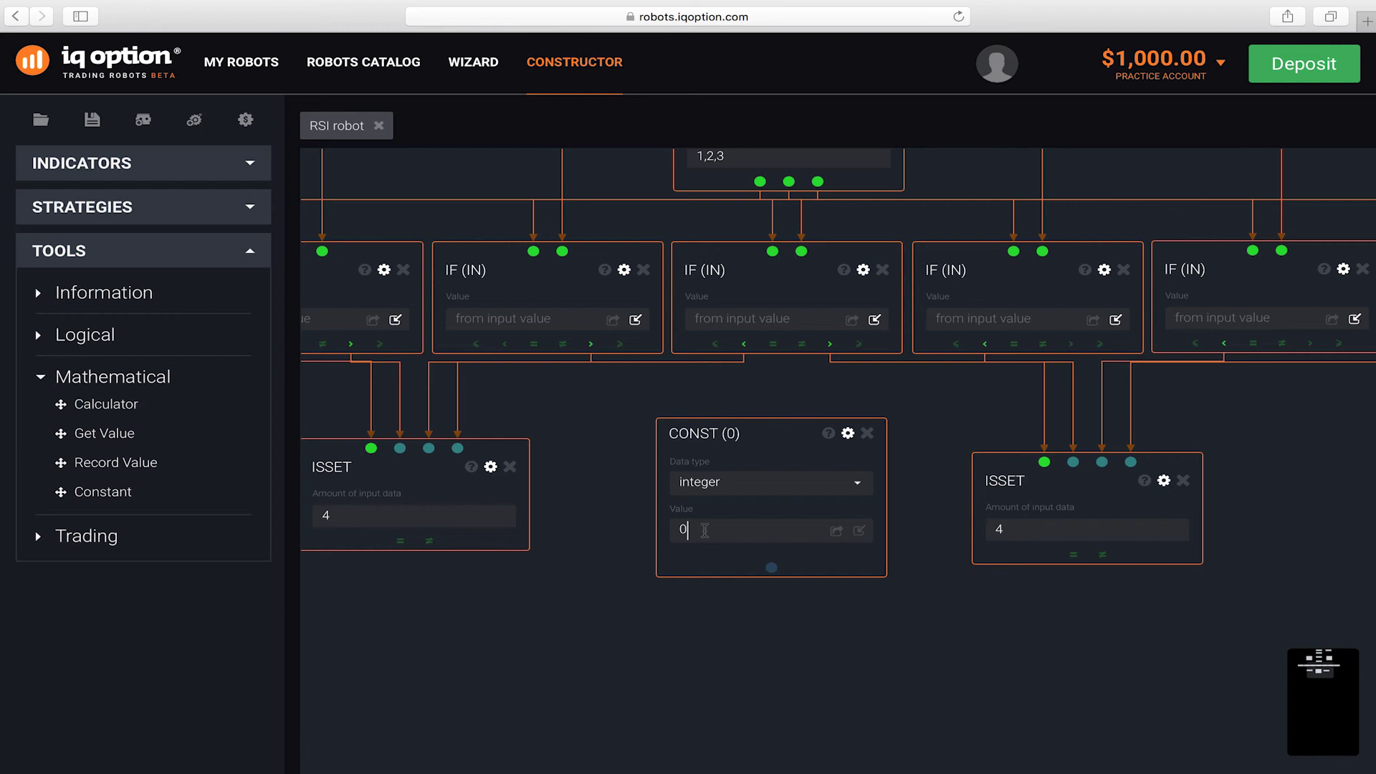
key(BackSpace)
Step: Store the constant's value 1 as the global variable "Expiration time" and pan the scheme up
click(837, 532)
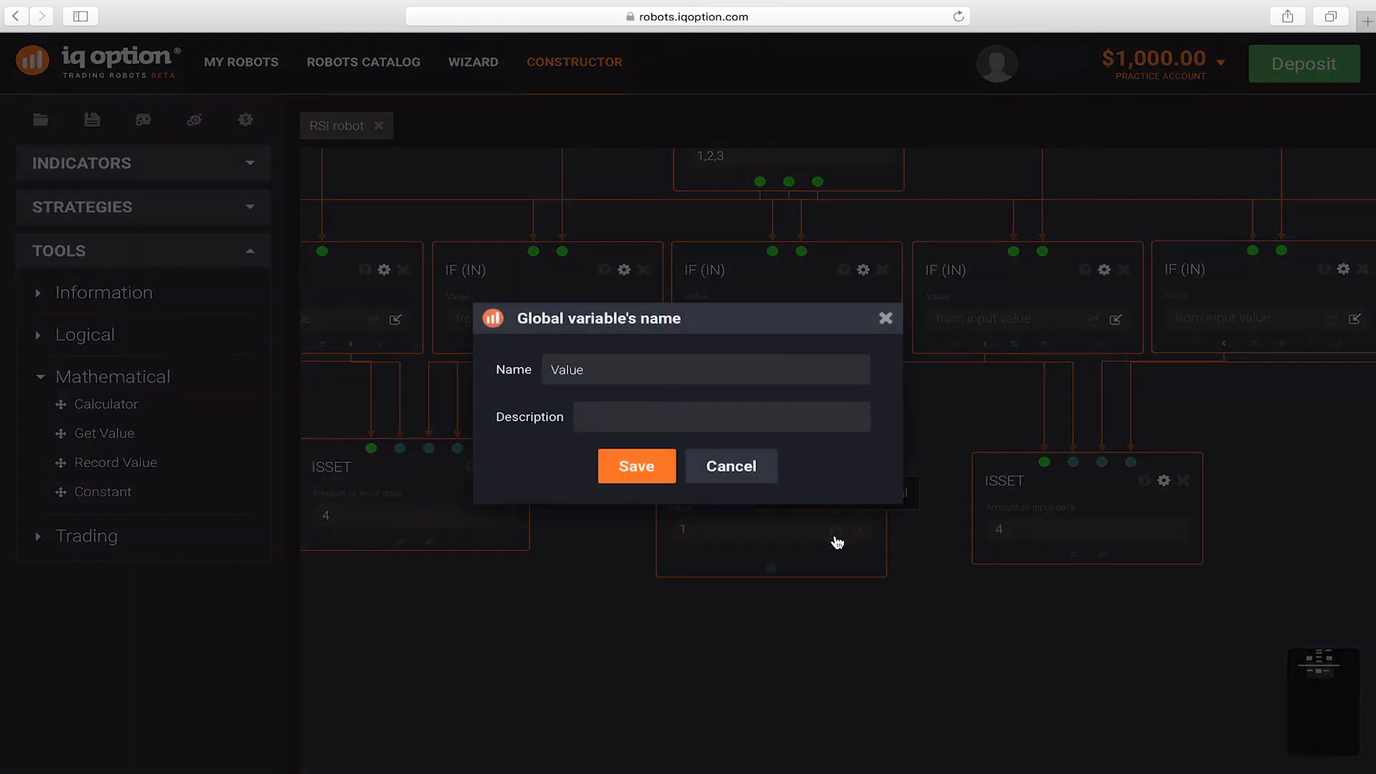
click(620, 377)
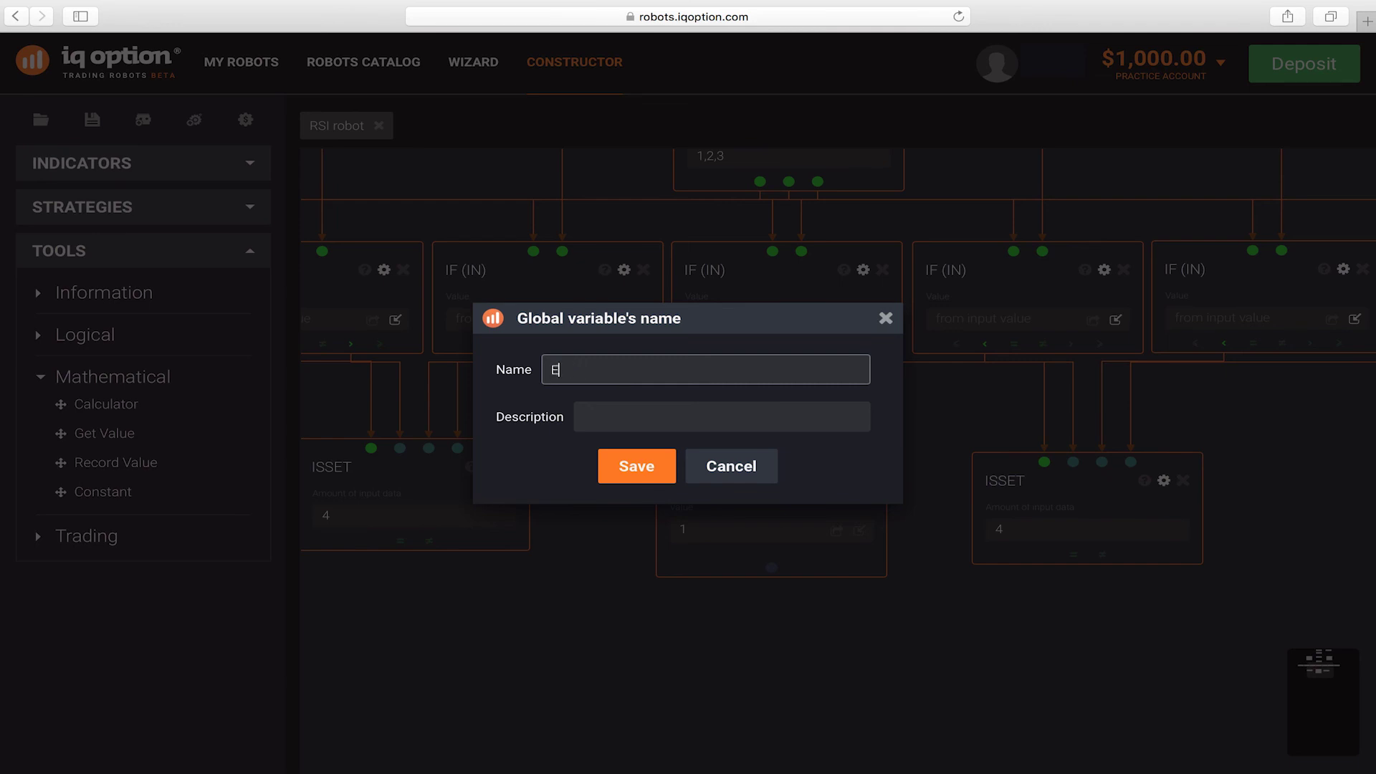
key(BackSpace)
key(BackSpace)
key(BackSpace)
key(BackSpace)
key(BackSpace)
key(BackSpace)
key(BackSpace)
text(xpiration inde)
click(649, 469)
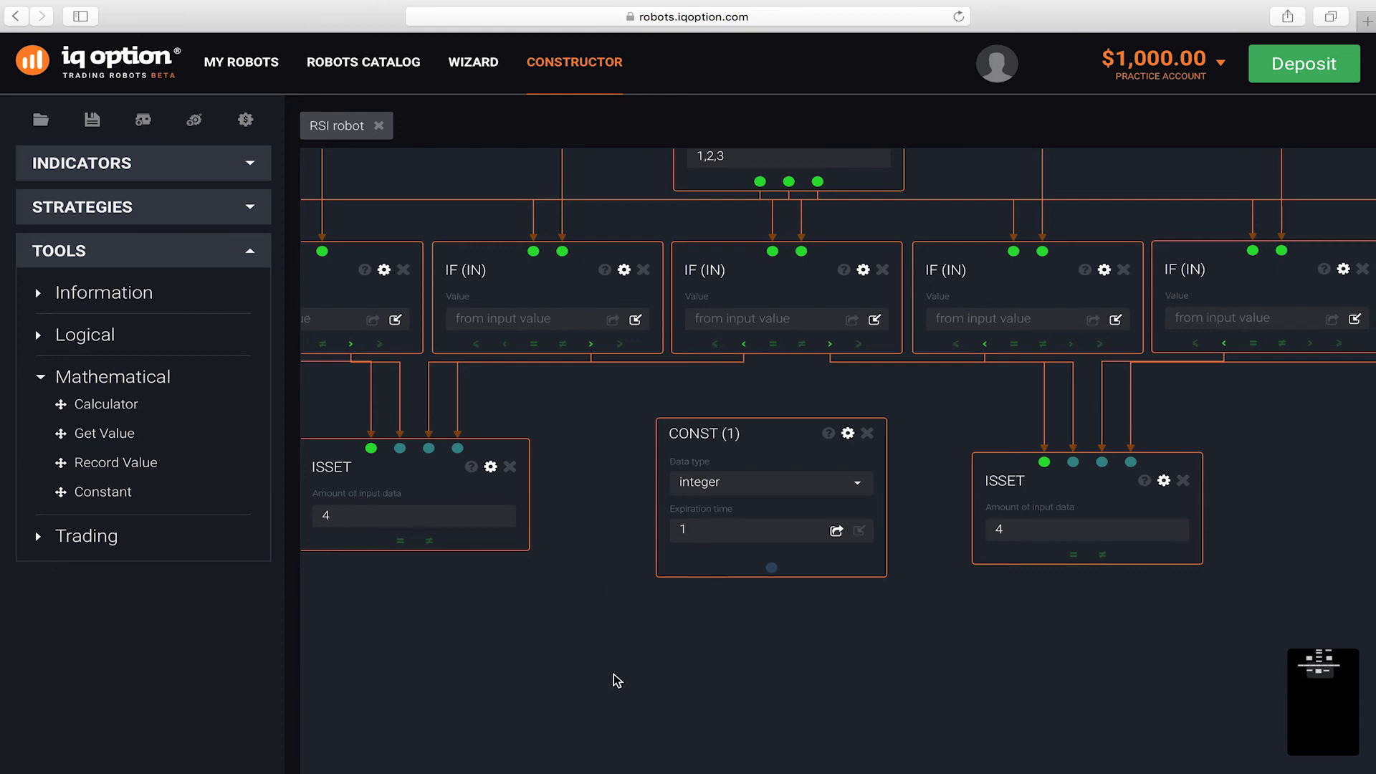
drag(618, 683, 671, 591)
Step: Add two Create a Signal blocks wired from the ISSETs: left as put, right as call
click(93, 539)
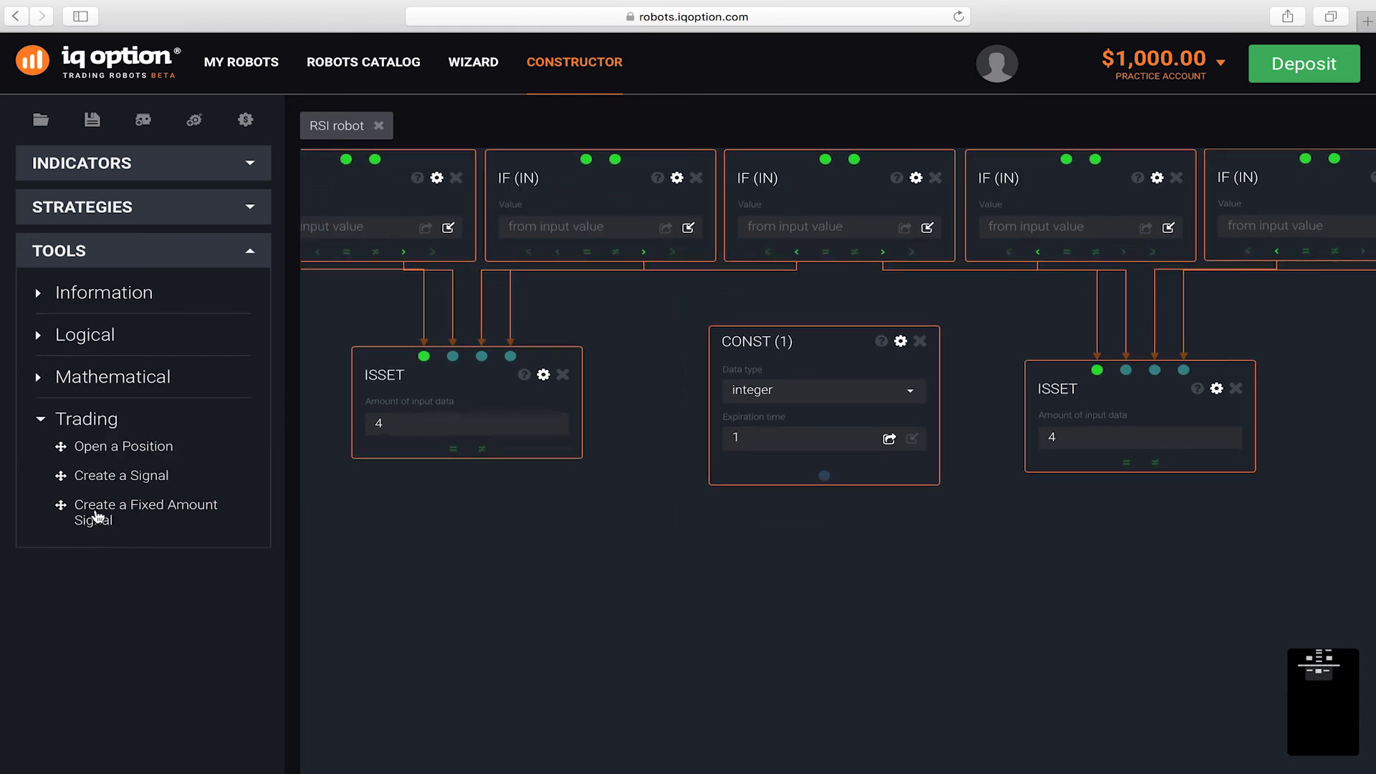
drag(97, 516, 461, 568)
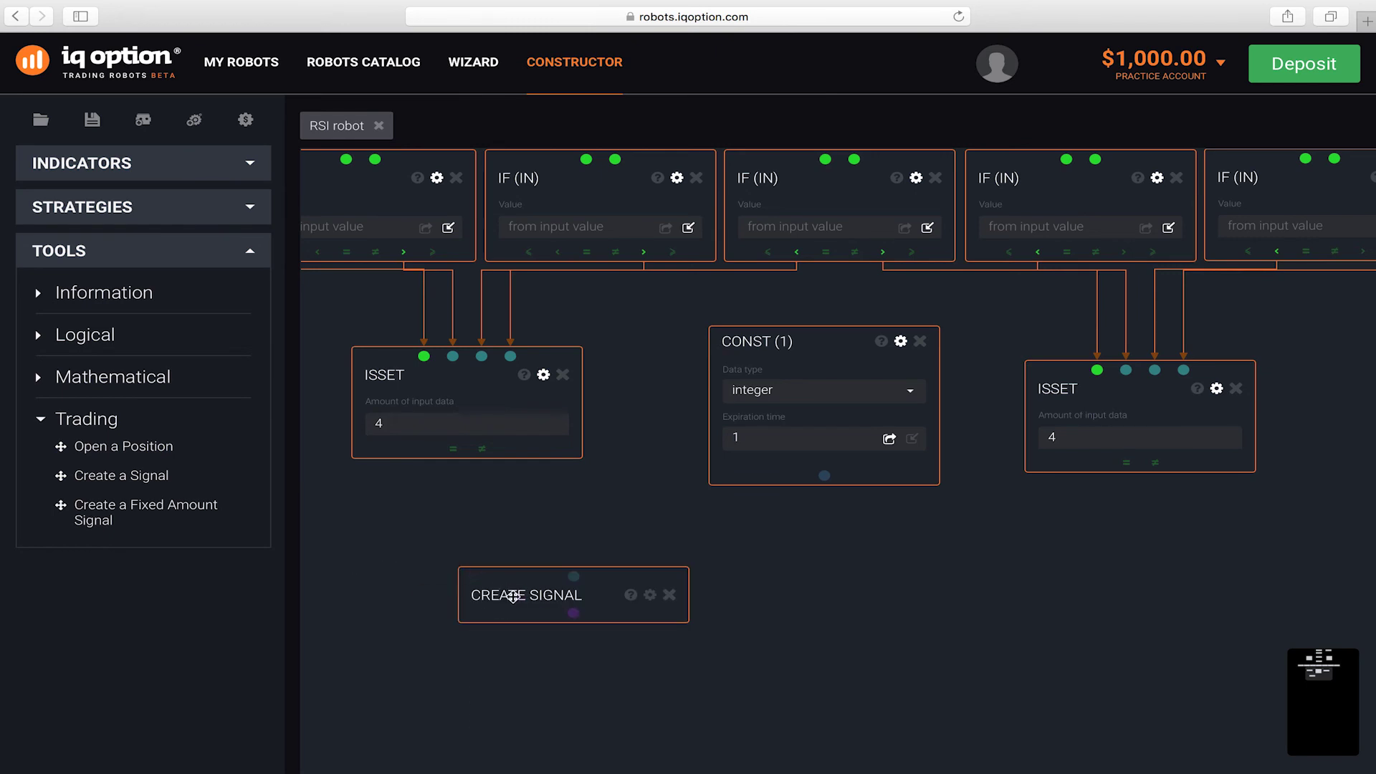
drag(118, 477, 940, 610)
drag(453, 449, 574, 578)
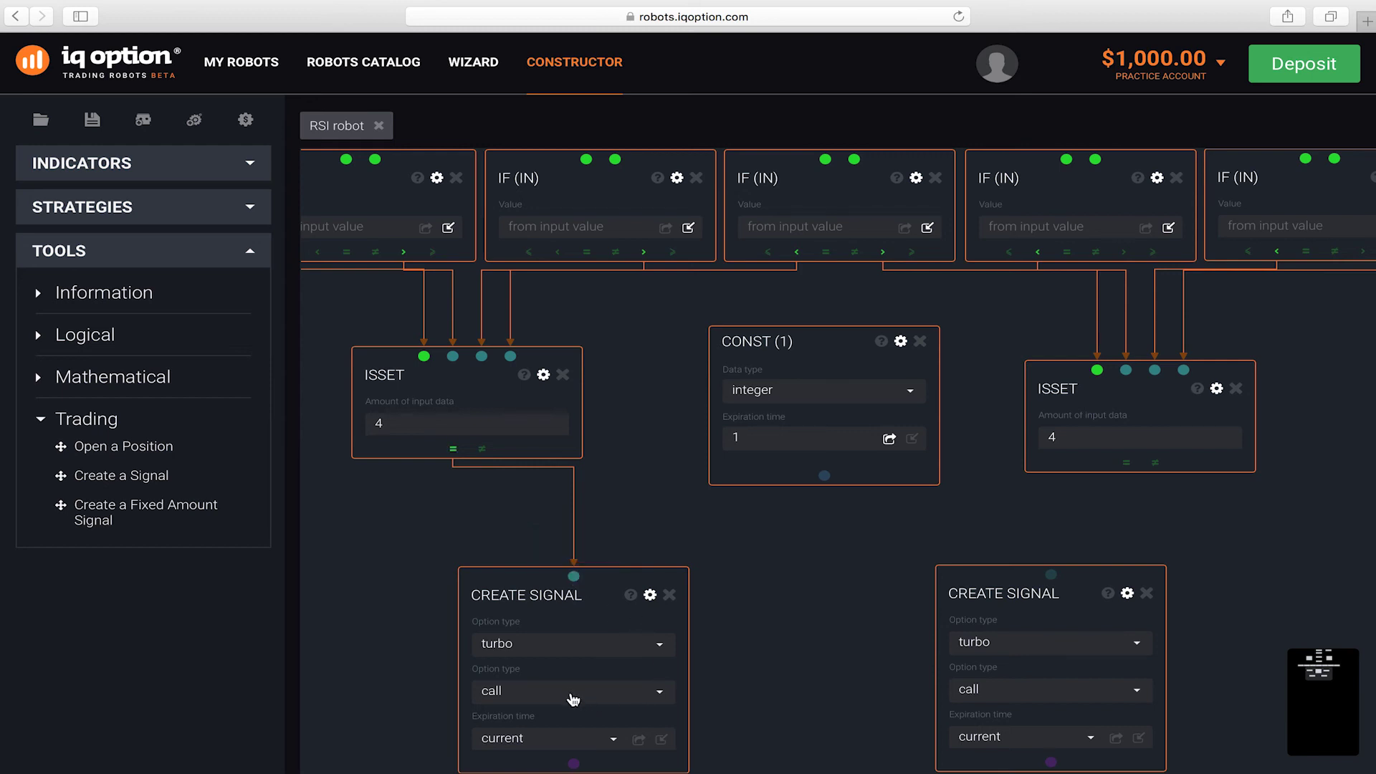
click(570, 694)
click(501, 715)
drag(1126, 463, 1050, 574)
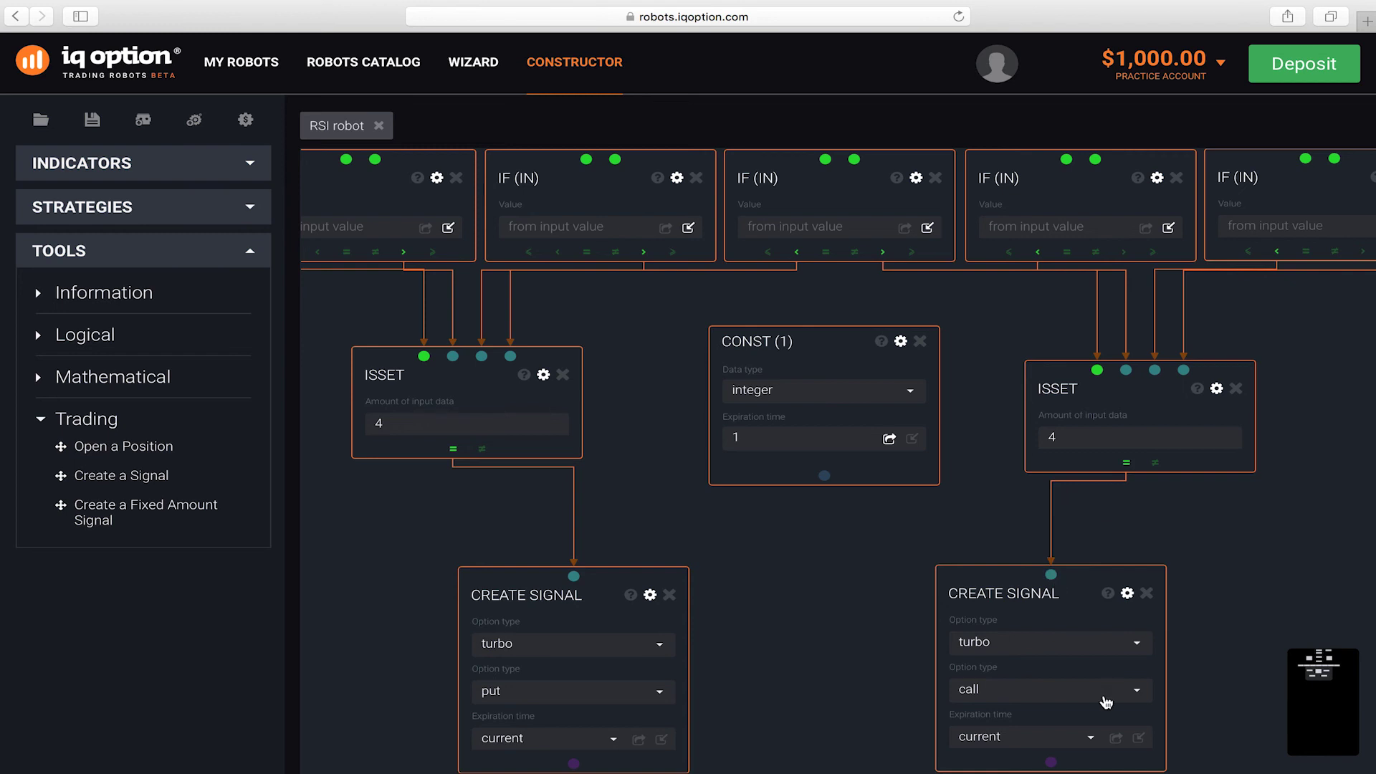
click(1104, 699)
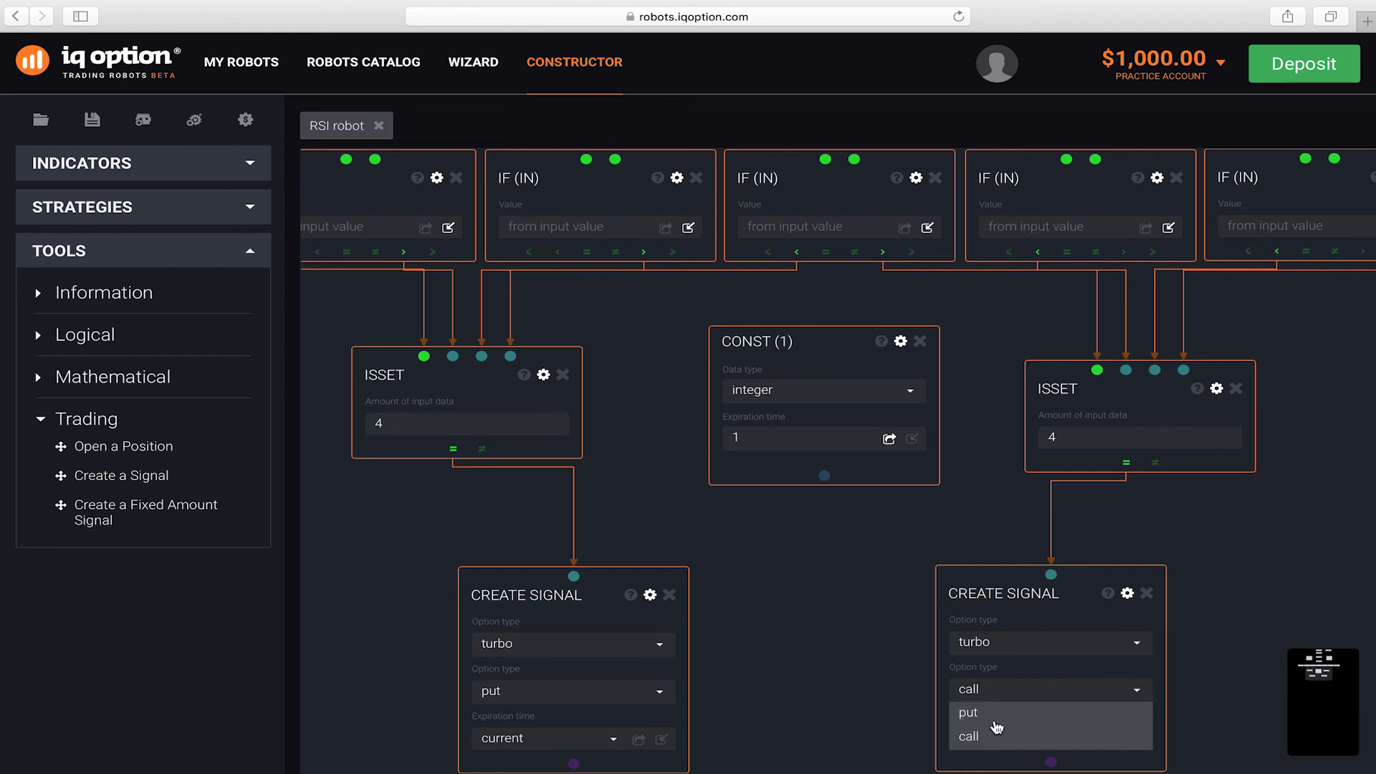
click(995, 736)
Step: Switch both signals' expiration to input and wire the CONST block into each
scroll(845, 645, down, 1)
drag(846, 646, 825, 549)
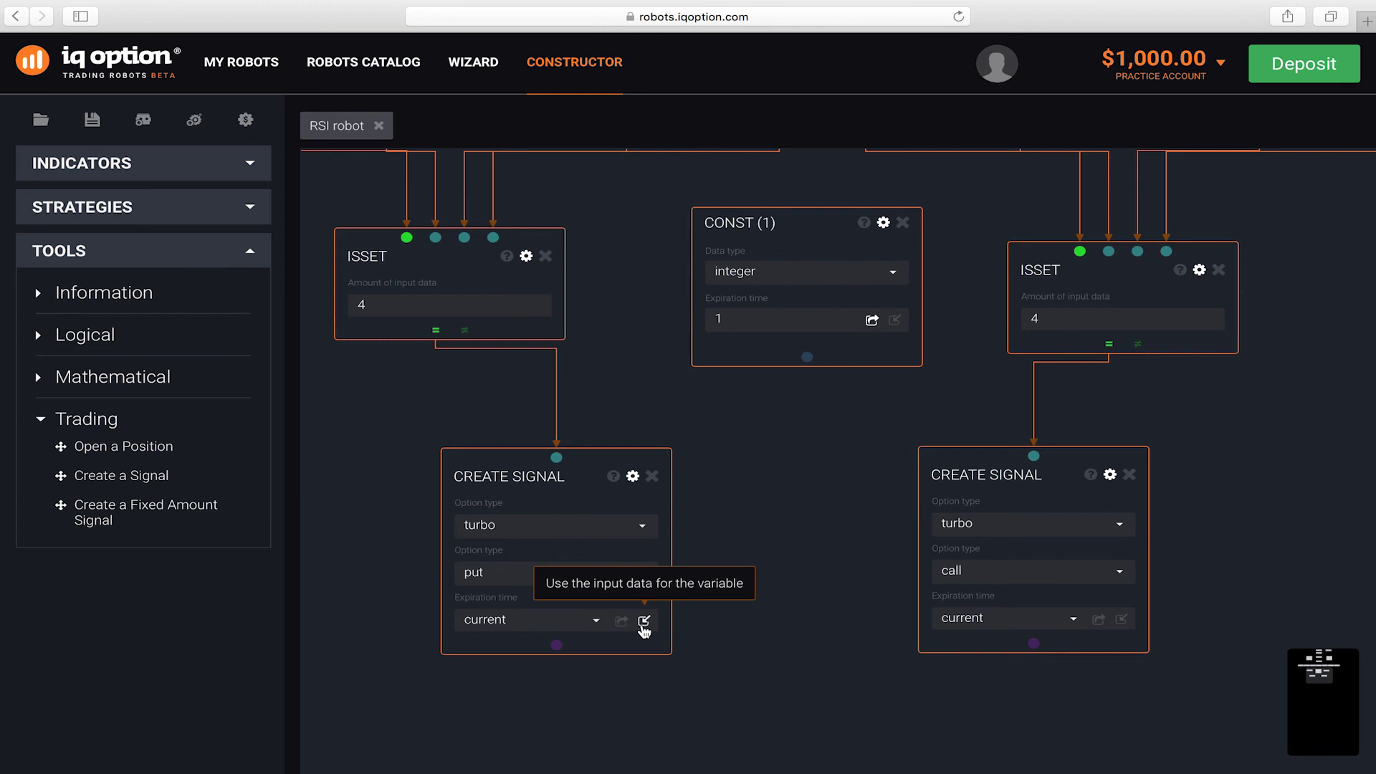
click(644, 622)
click(1122, 621)
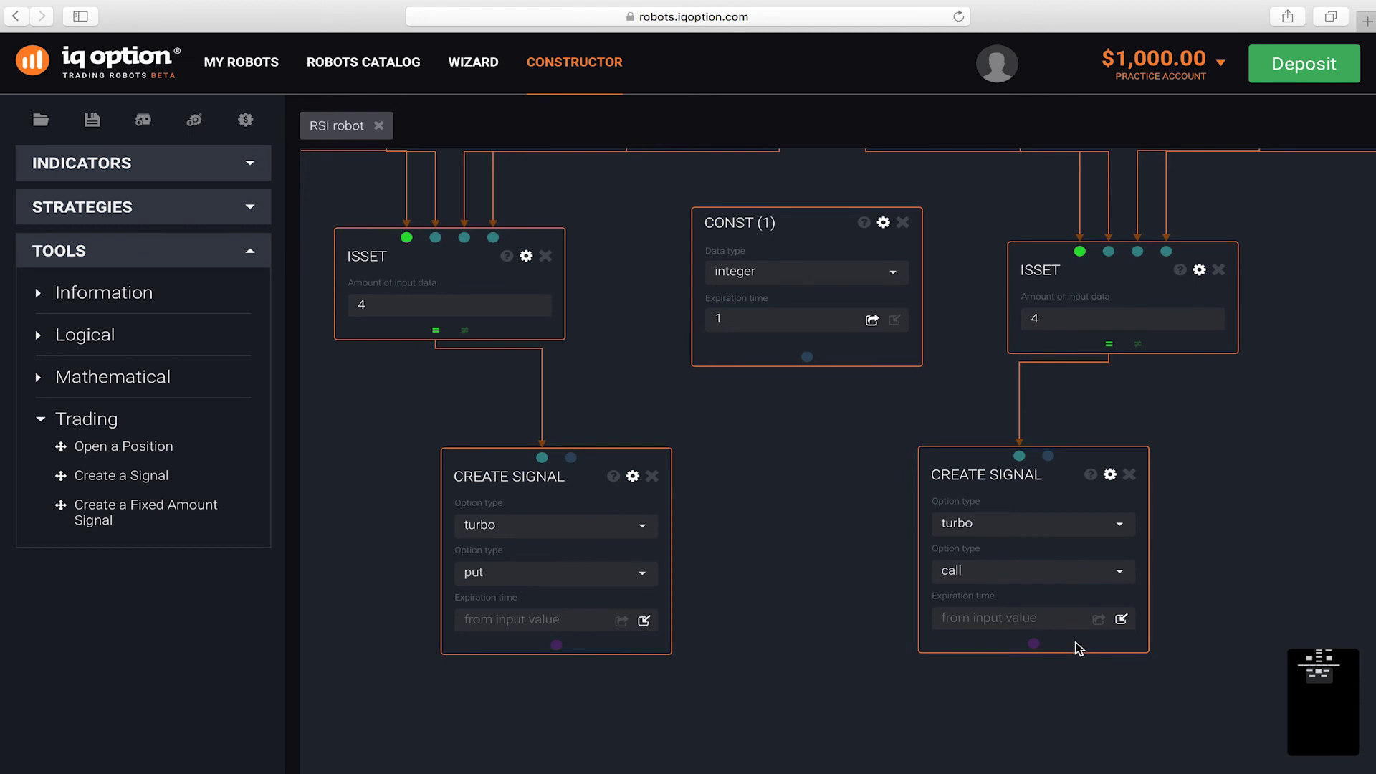
drag(807, 357, 571, 457)
drag(807, 357, 1048, 456)
drag(968, 481, 972, 485)
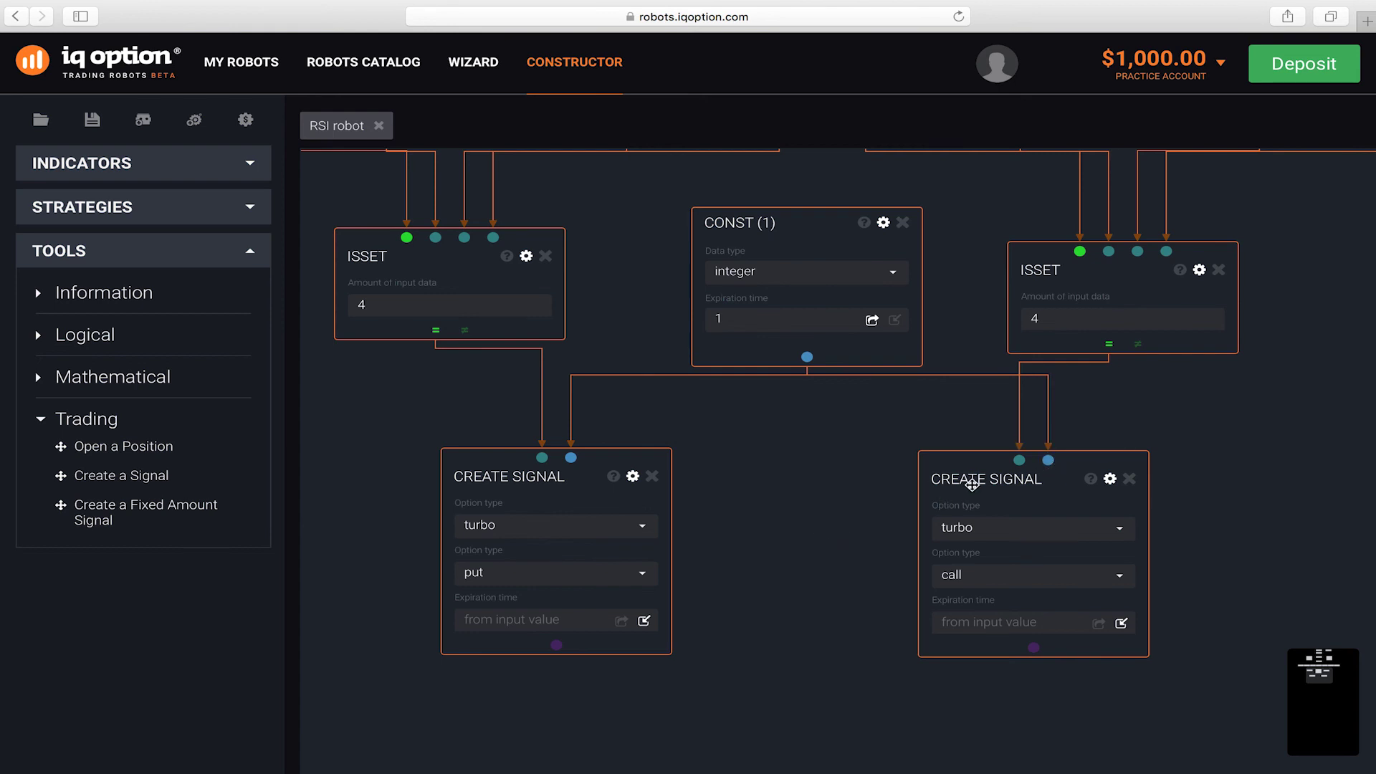
scroll(760, 677, down, 5)
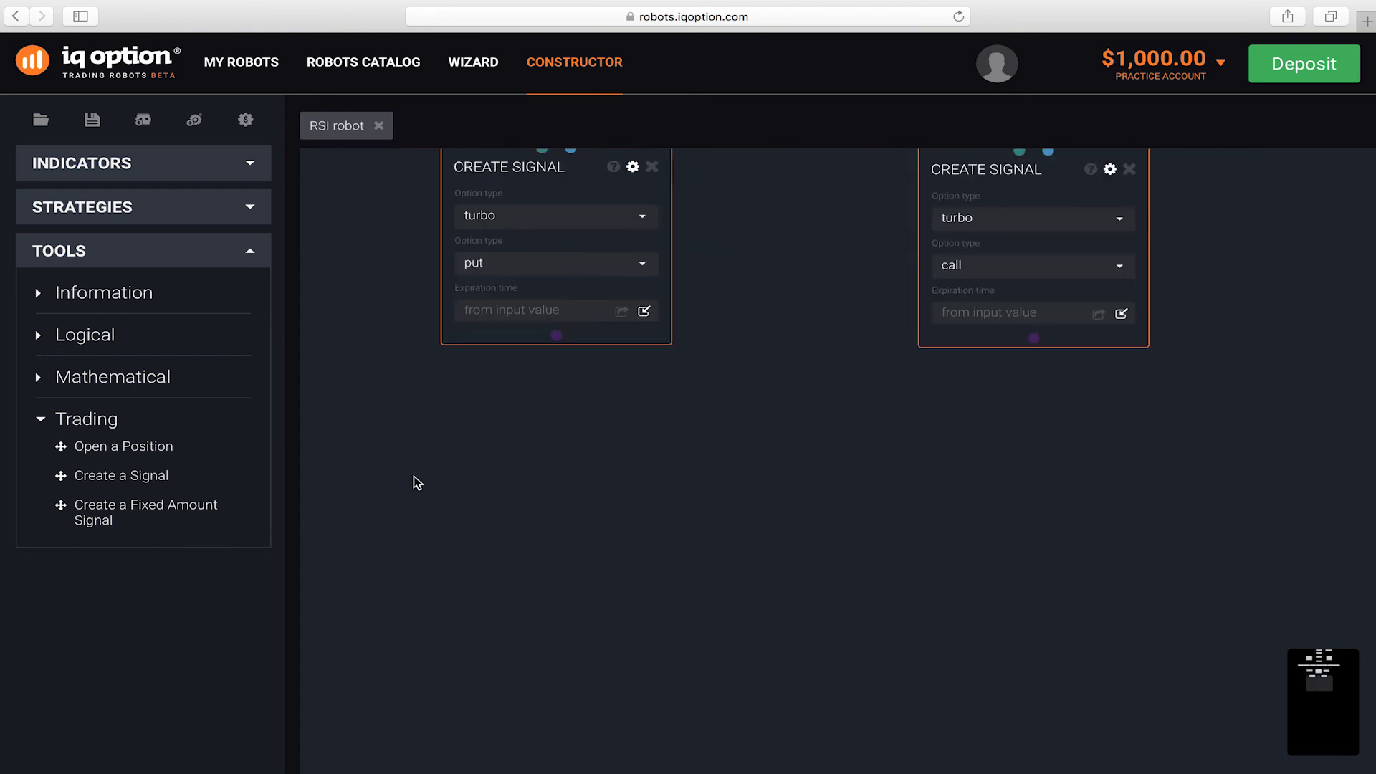
Step: Add a Data Integration (UNION) block below the signals, fed by both the put and call outputs
click(113, 342)
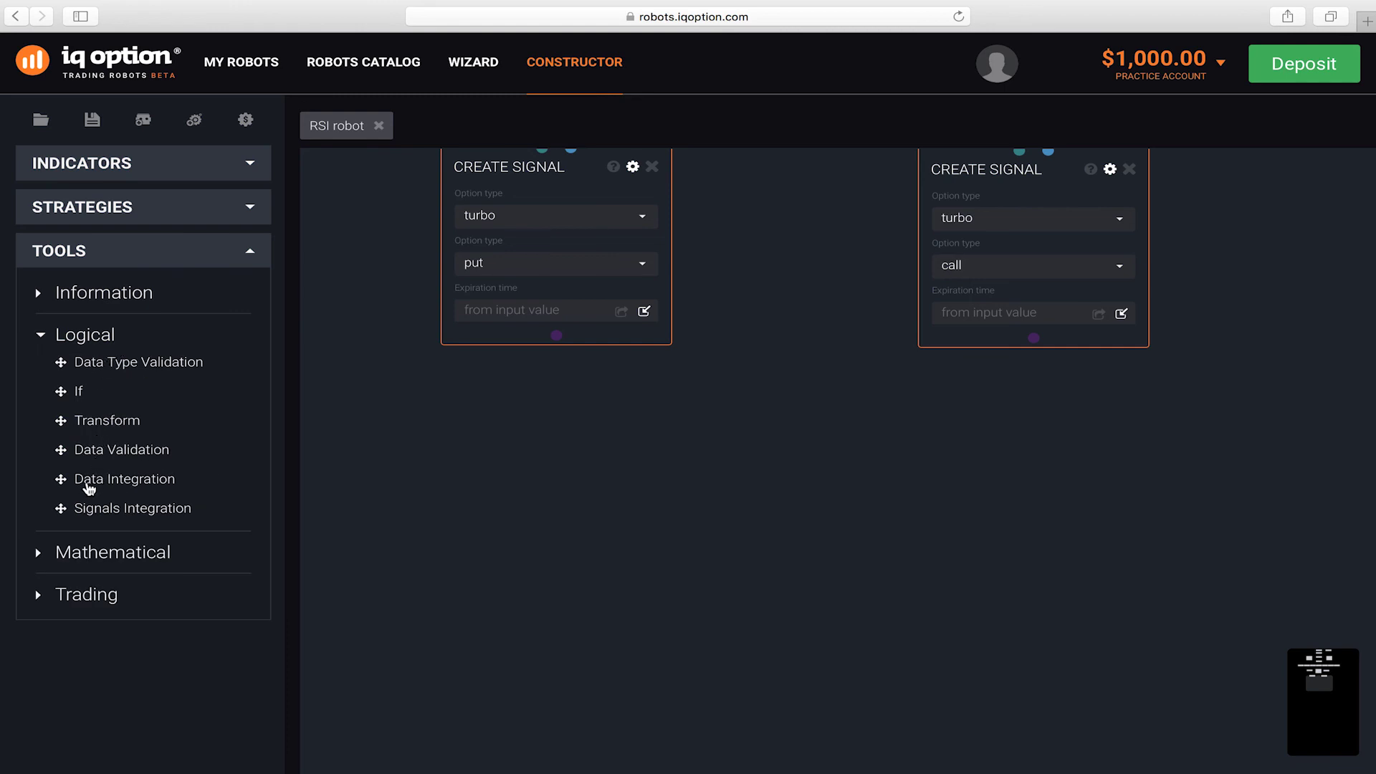
drag(91, 488, 754, 492)
drag(557, 335, 749, 470)
drag(1034, 338, 780, 474)
drag(703, 491, 720, 487)
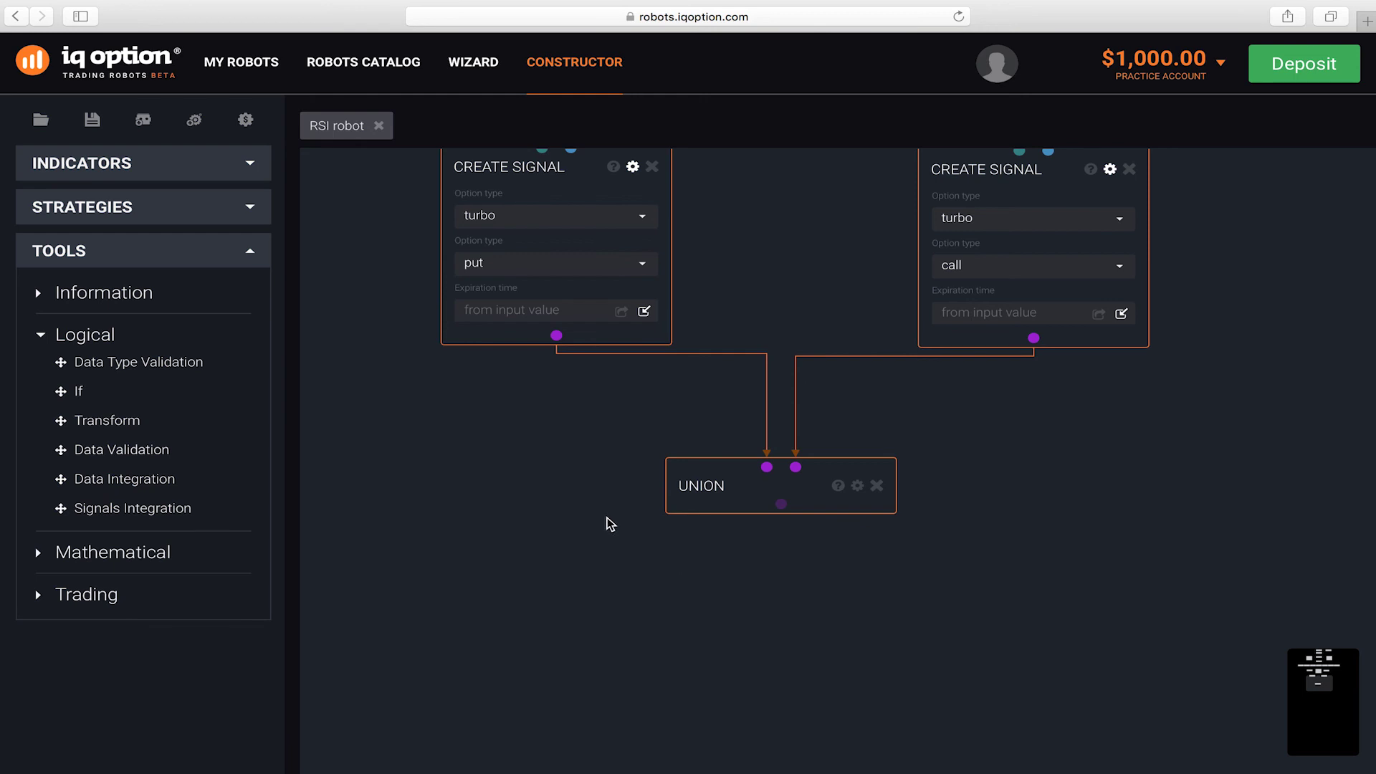
Step: Connect a standard Martingale block under UNION and show its settings with 10% profit
click(96, 214)
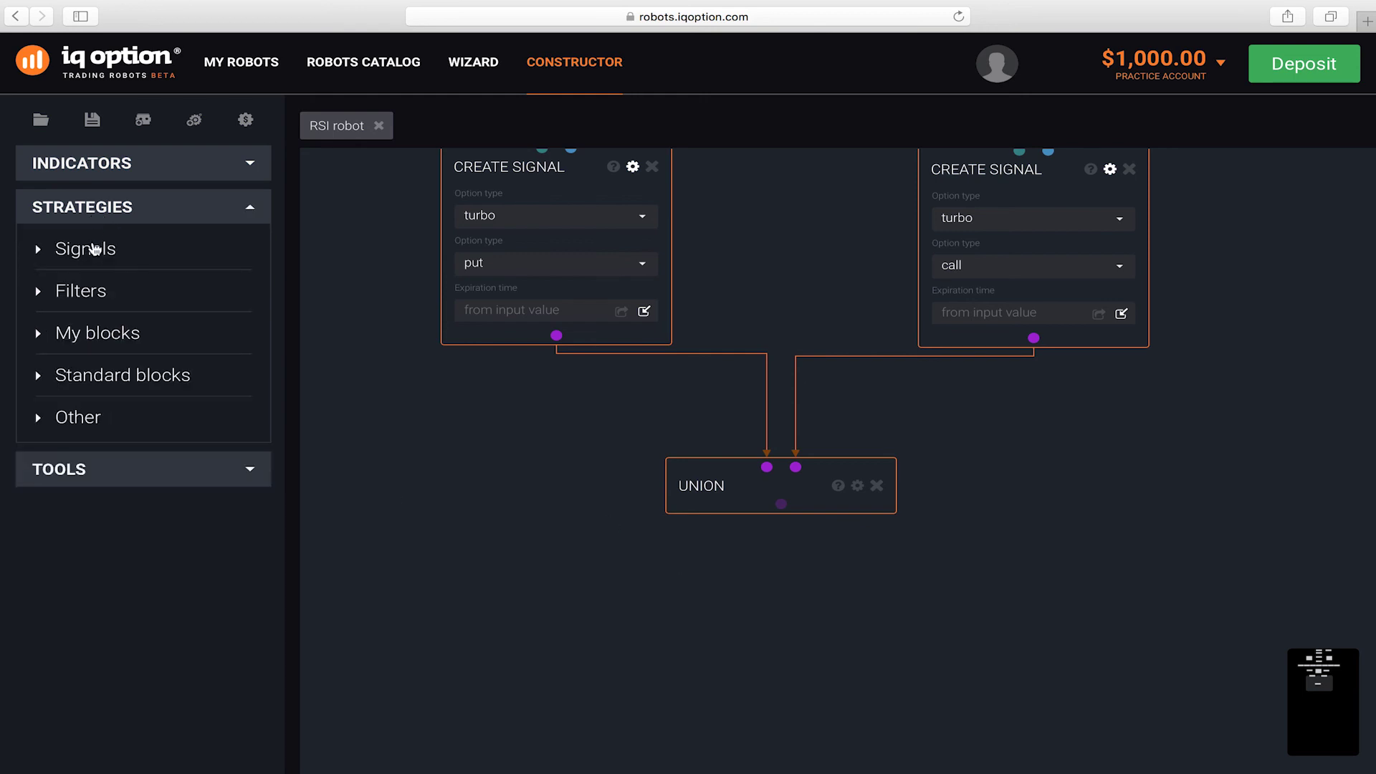
click(117, 383)
drag(112, 597, 720, 596)
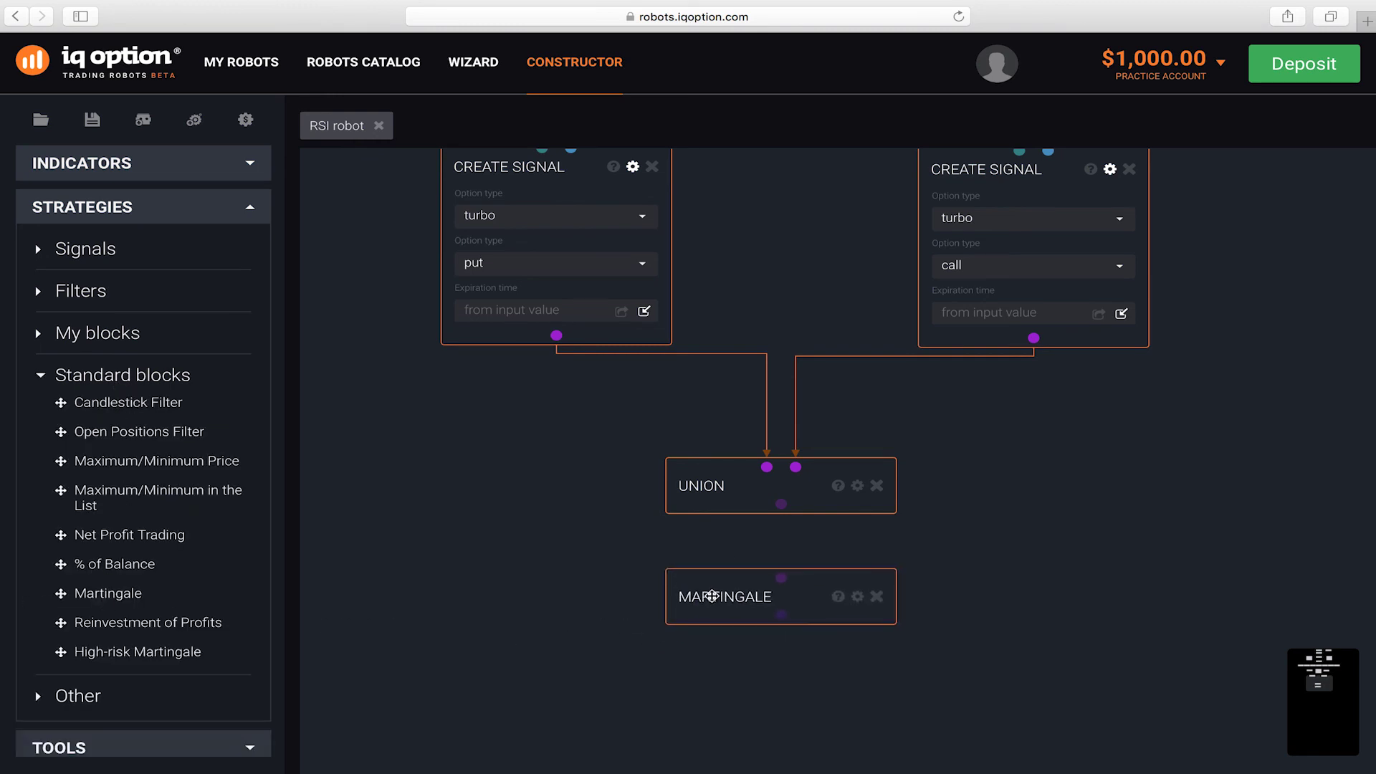
drag(782, 504, 781, 577)
scroll(886, 634, down, 3)
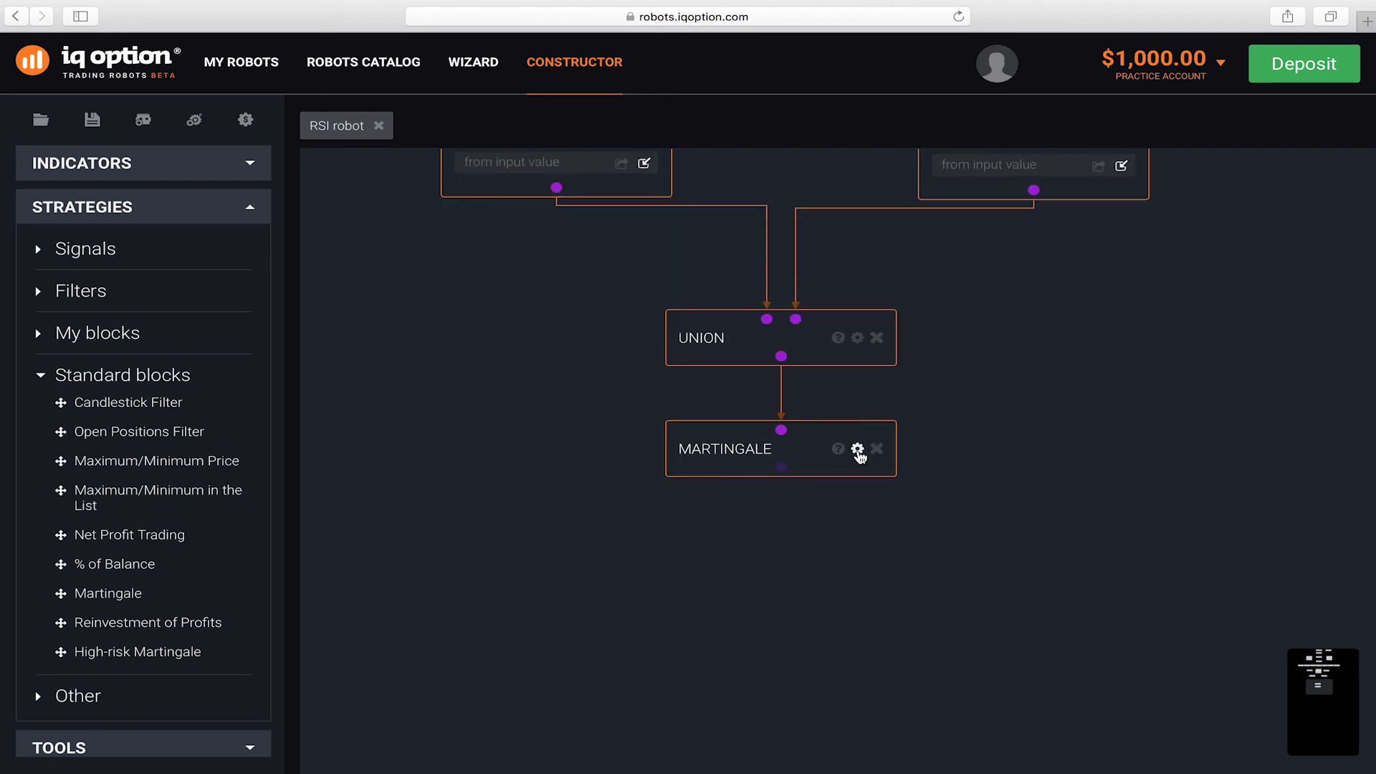
click(857, 450)
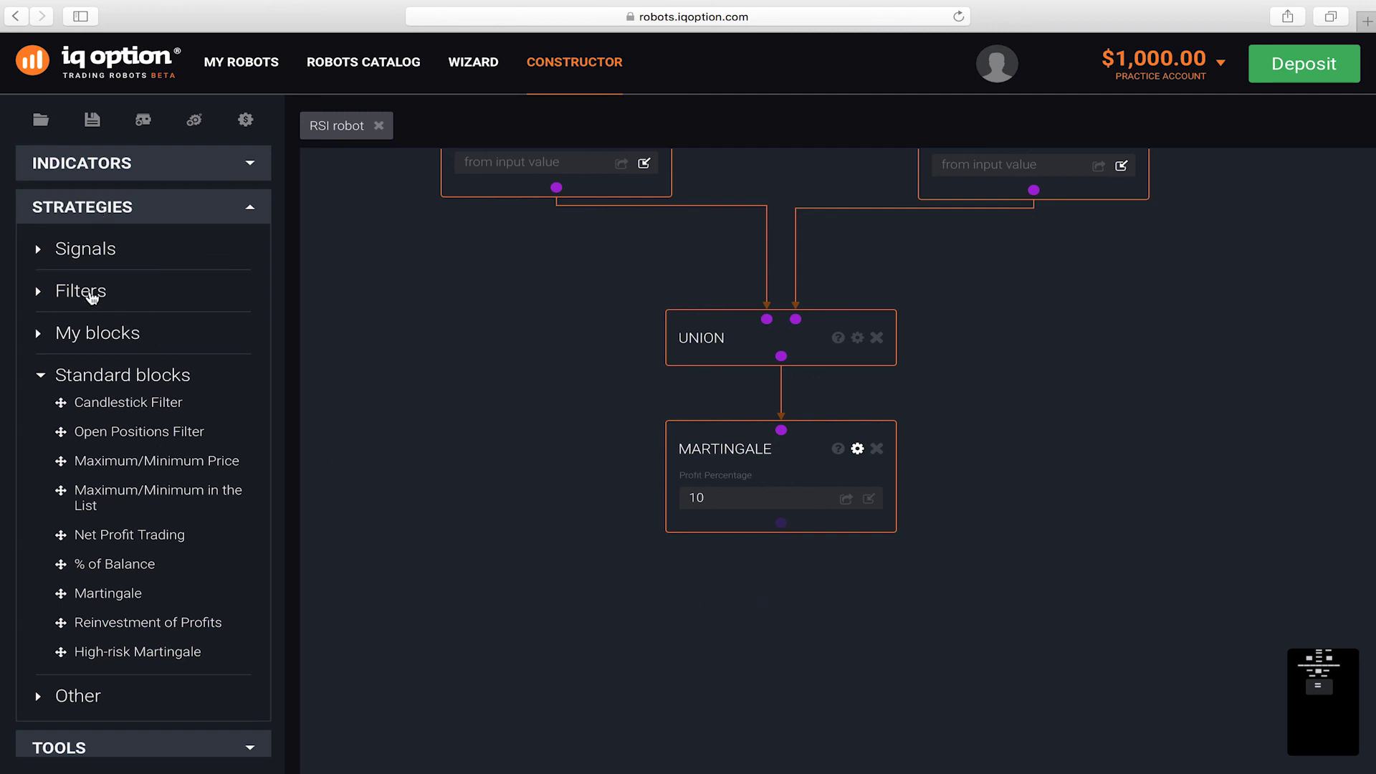
Step: Add an 80% Minimum Profit Percentage filter fed by the Martingale output
click(90, 295)
drag(109, 607, 700, 607)
mouse_move(781, 522)
mouse_down()
mouse_move(783, 544)
mouse_move(718, 608)
mouse_up()
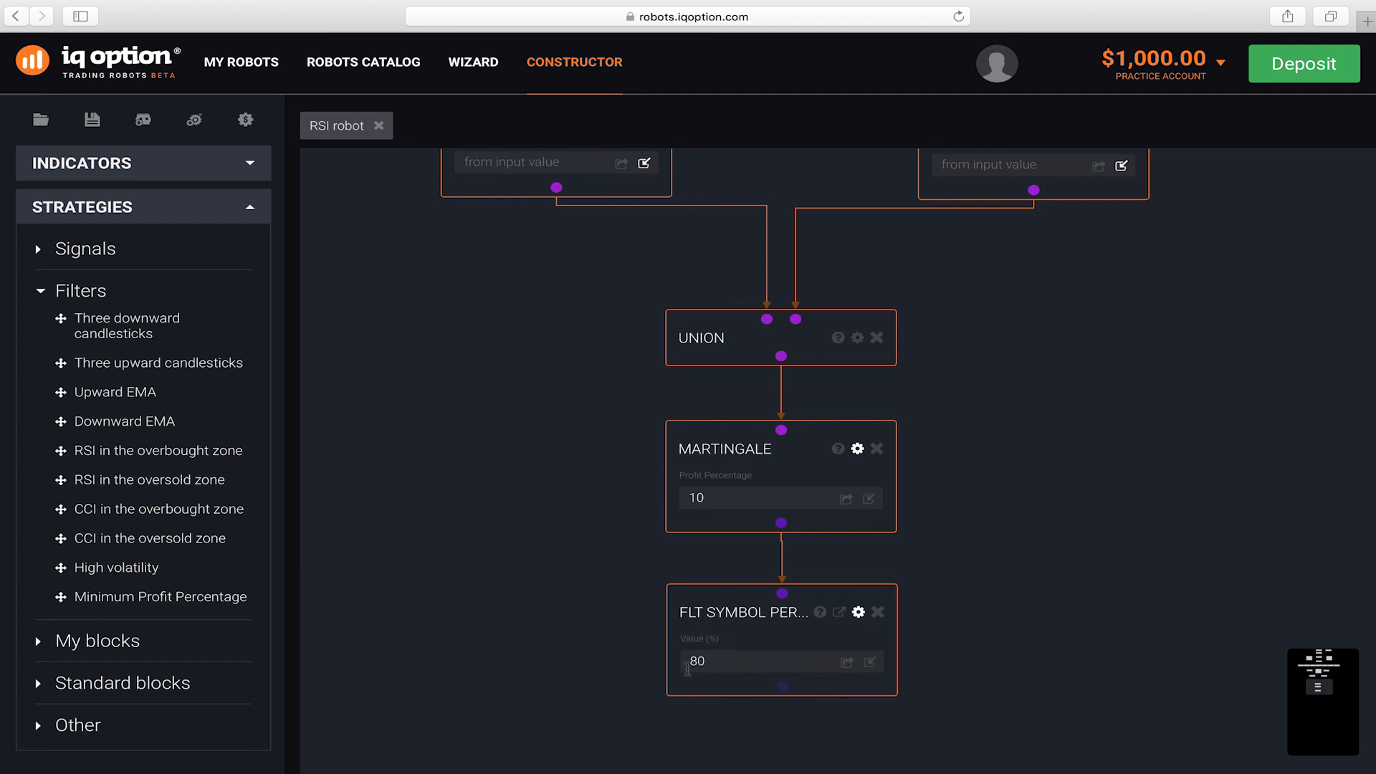
Step: Add an Open a Position (OPEN TRADE) block and connect the profit filter to it
click(102, 170)
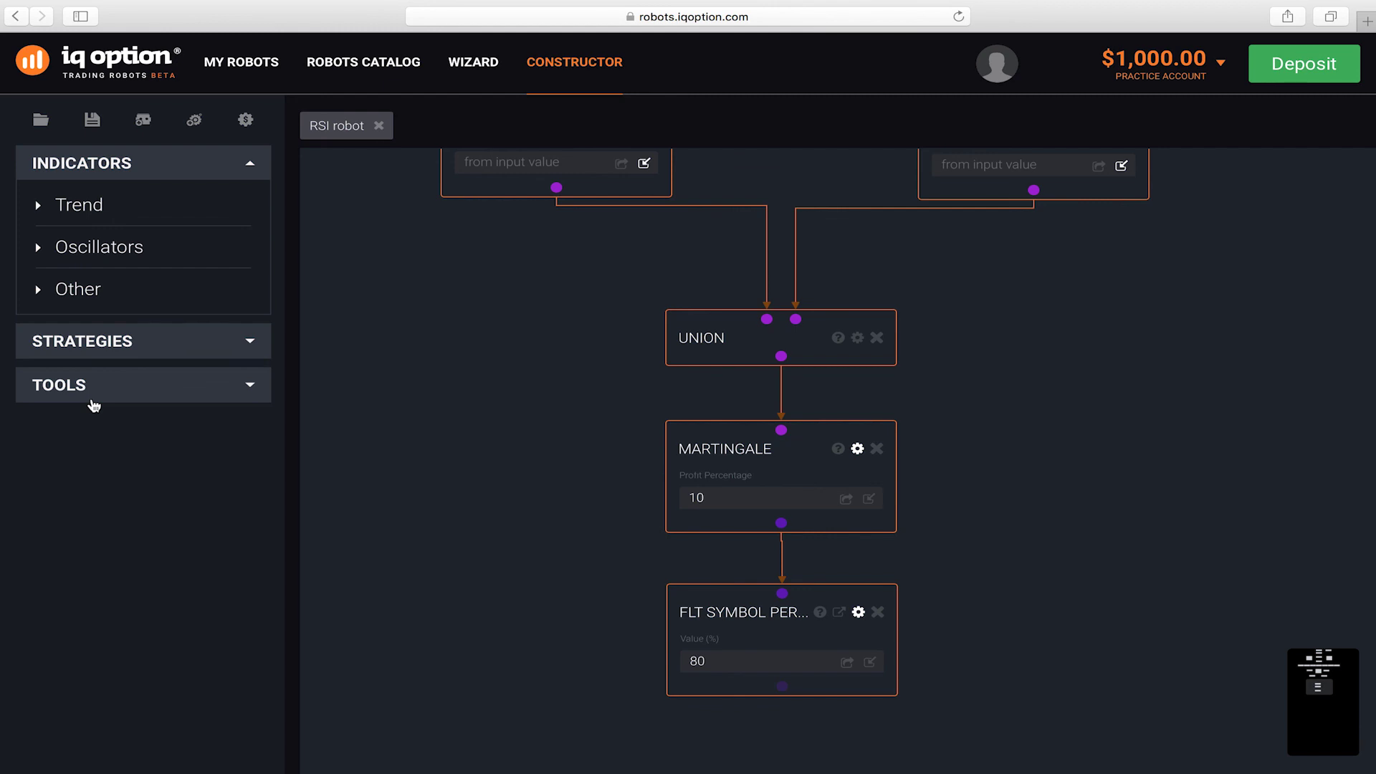
click(93, 400)
click(90, 426)
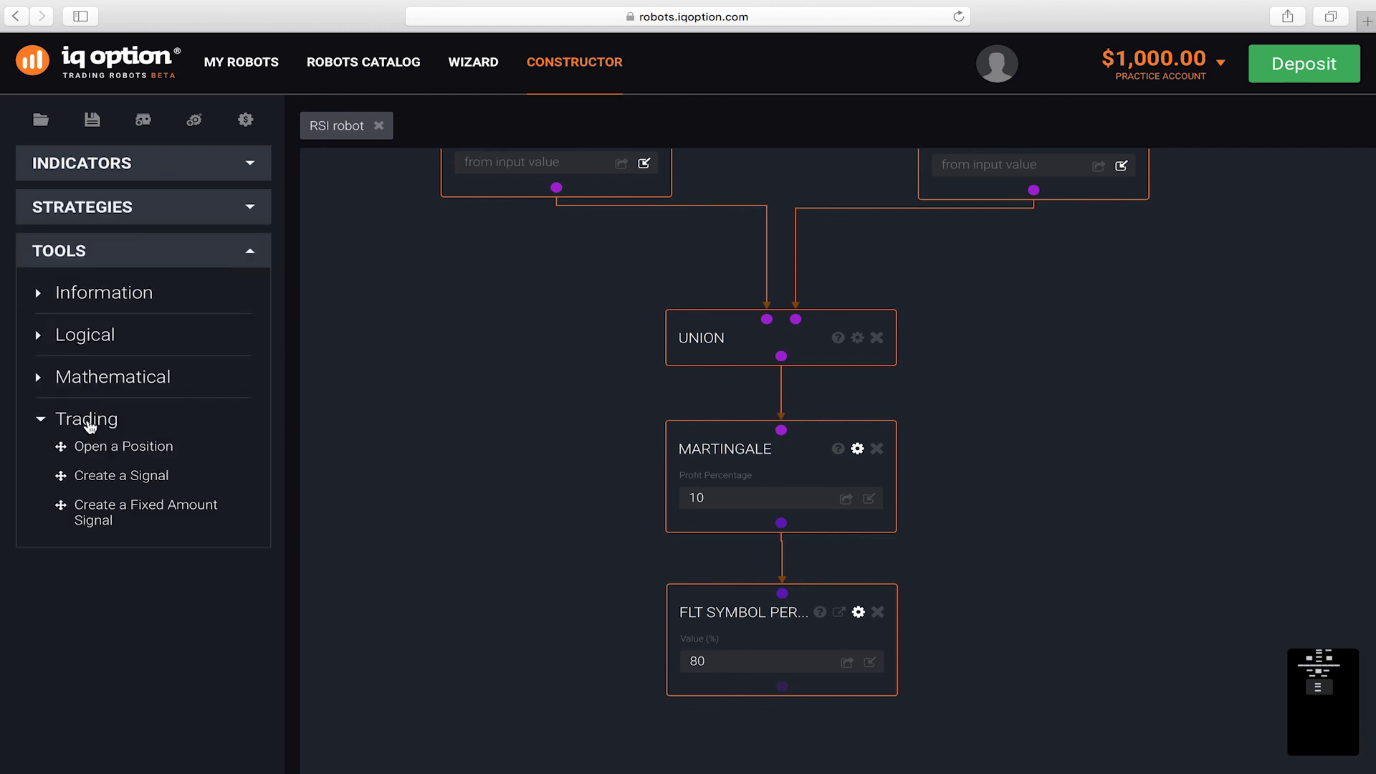
drag(102, 456, 727, 754)
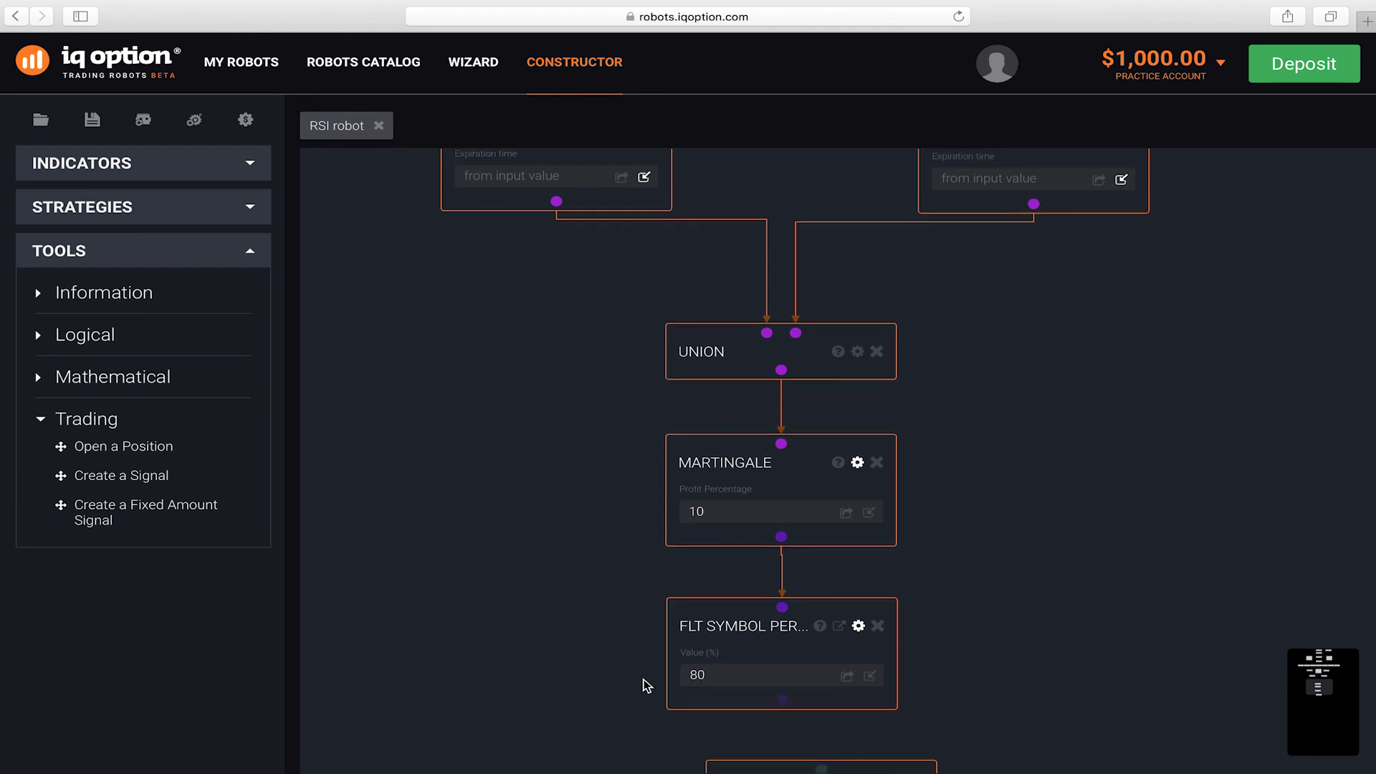
scroll(647, 686, down, 3)
drag(738, 574, 700, 571)
drag(782, 482, 783, 556)
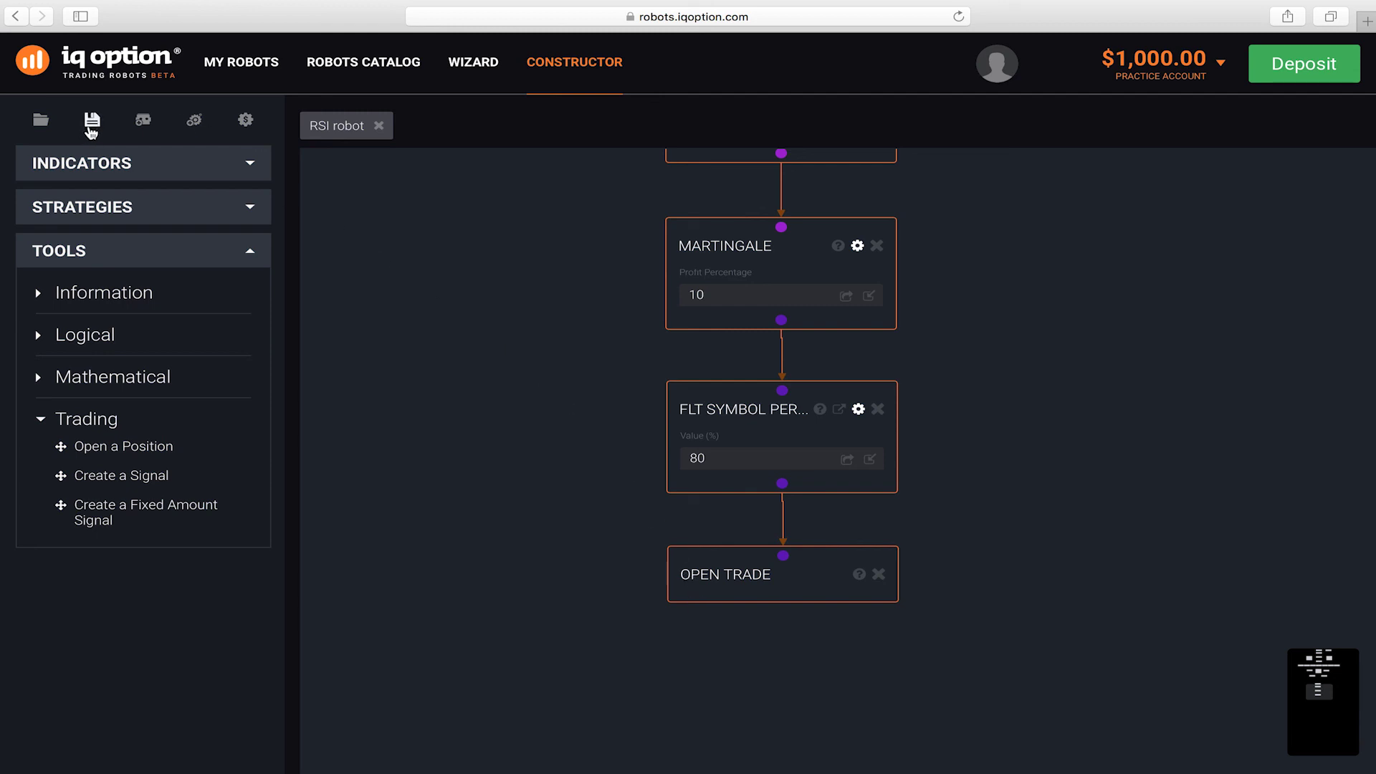
Step: Save the robot and run a 24-hour EUR/USD backtest: 3 trades, $0.22 net profit
click(91, 128)
click(245, 121)
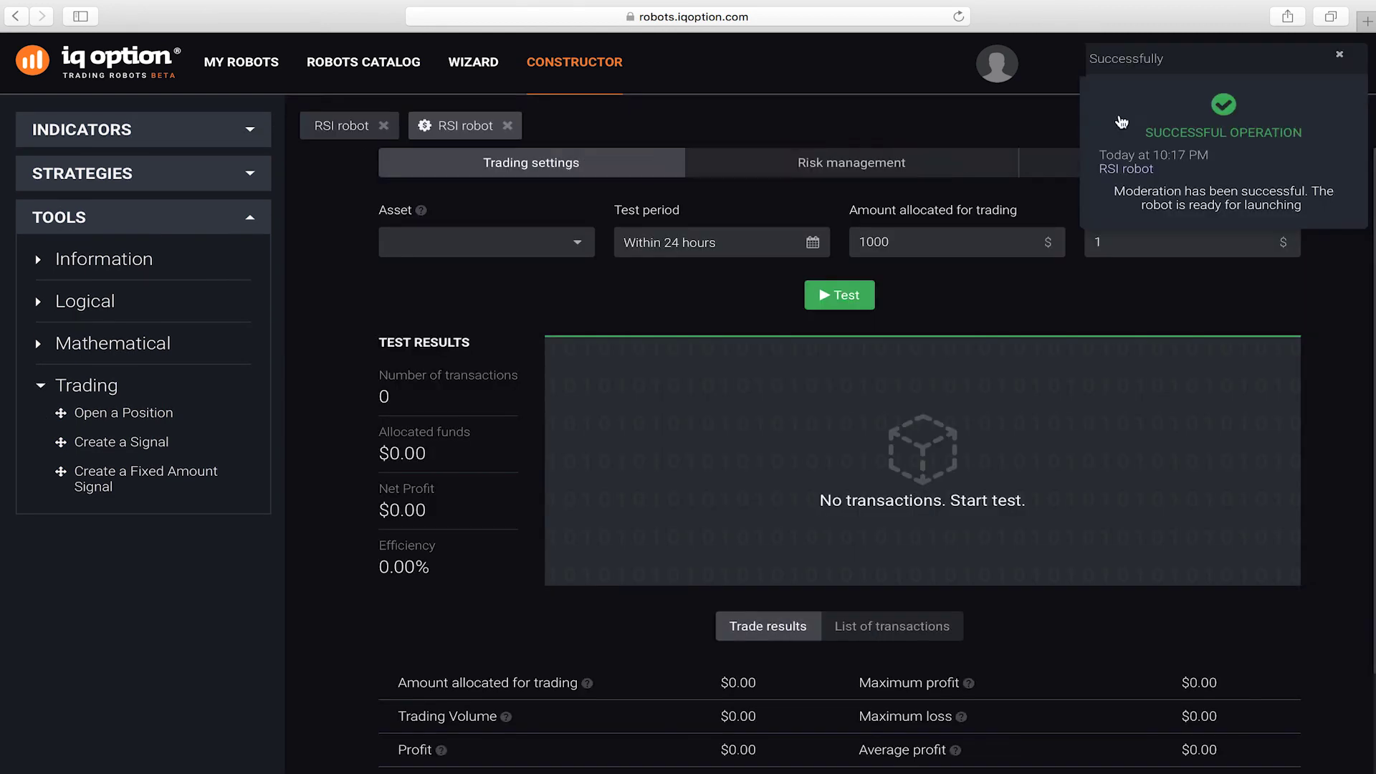
click(1339, 54)
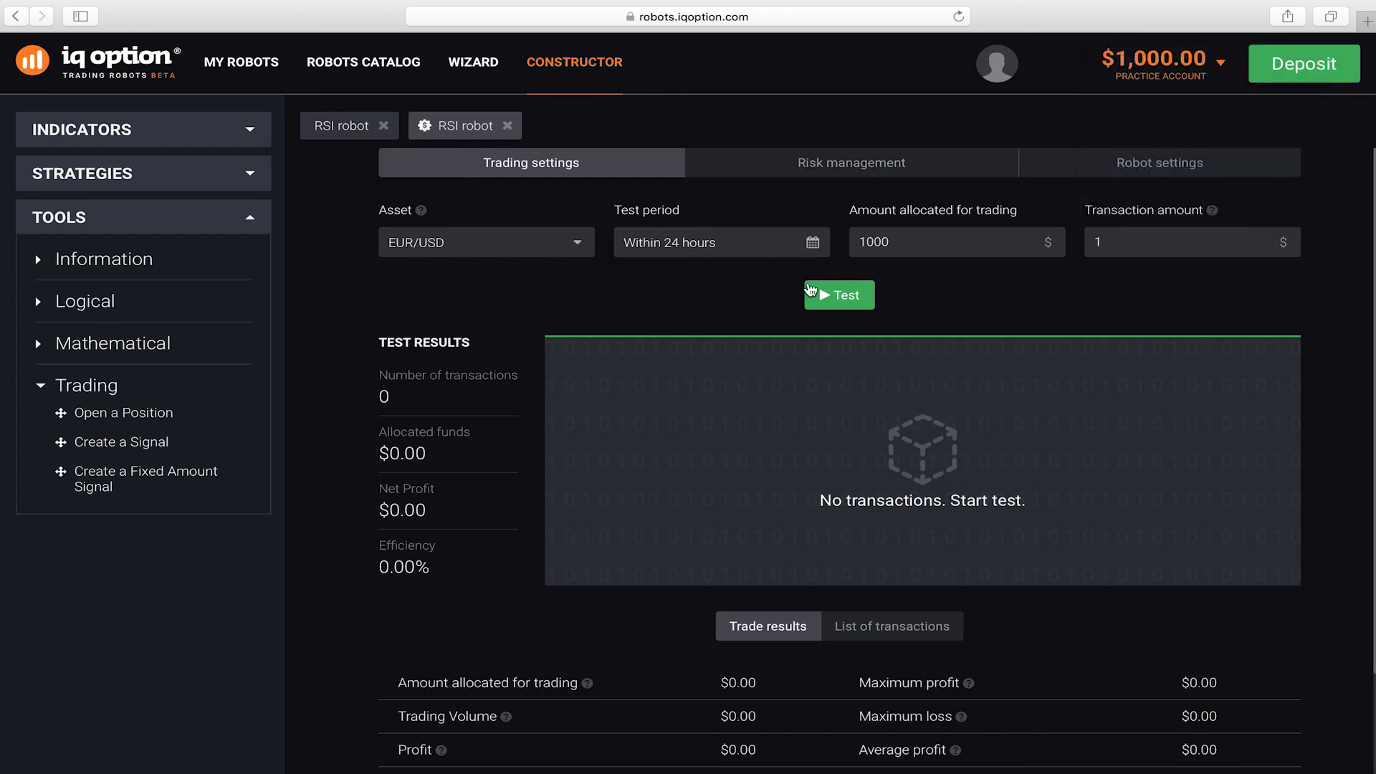
click(833, 296)
scroll(529, 466, down, 2)
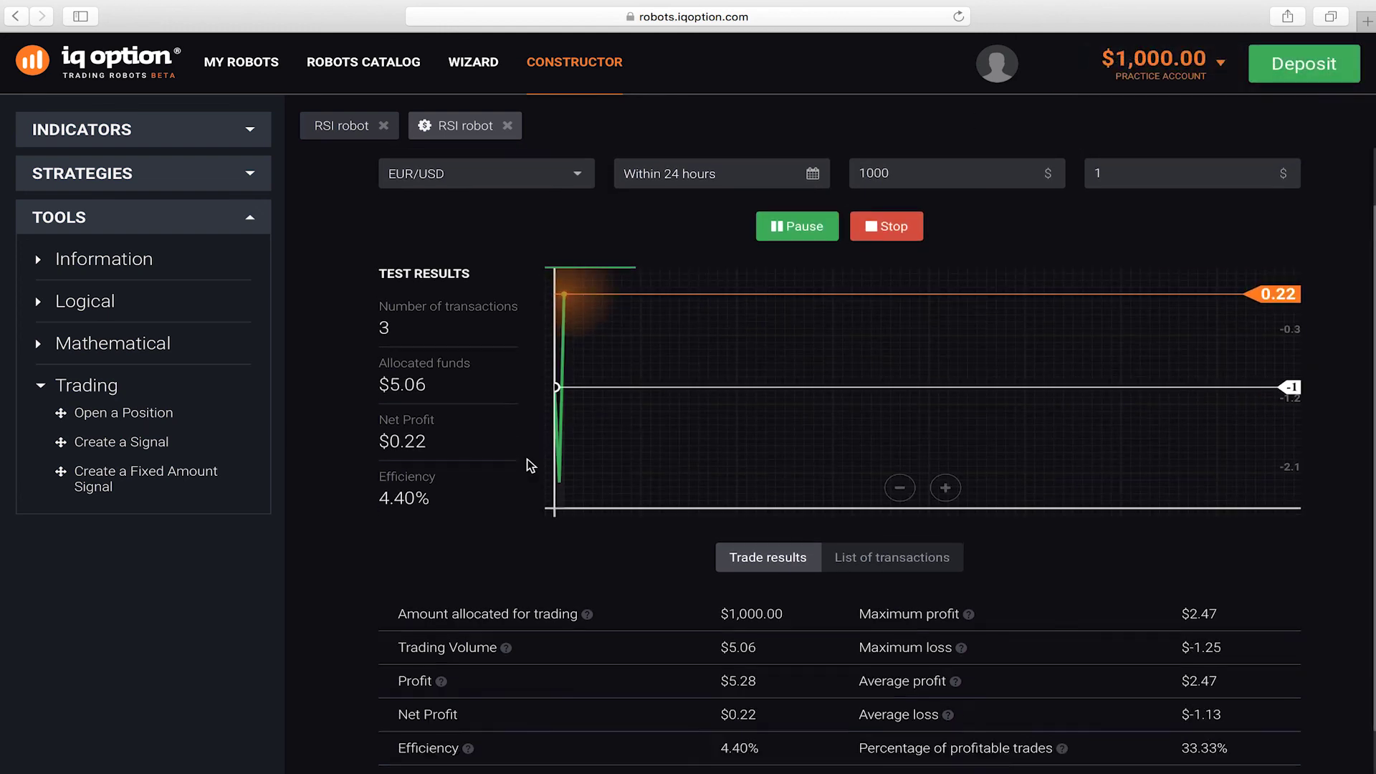